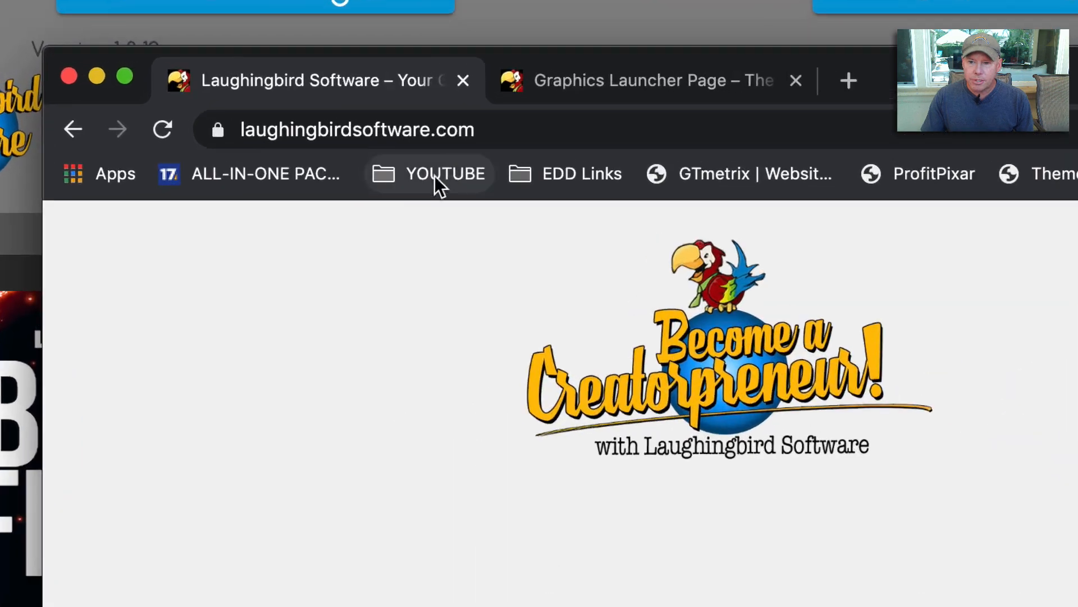
Go from the webgraphicscreator.com dashboard to the Create launcher page and look through its tutorials and design categories
{"action": "left_click", "coordinate": [453, 133]}
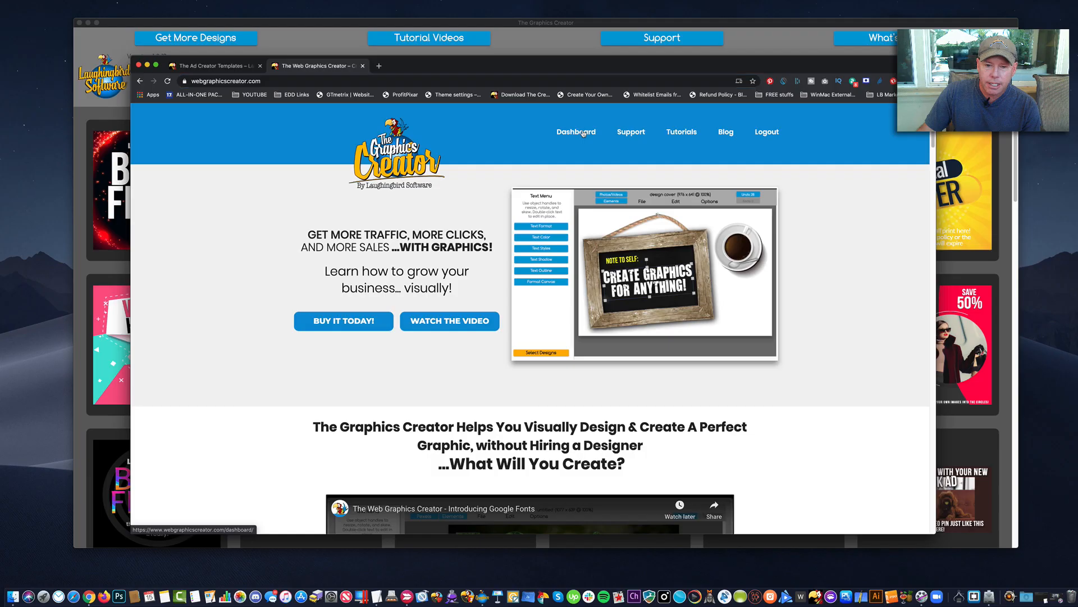
{"action": "left_click", "coordinate": [578, 127]}
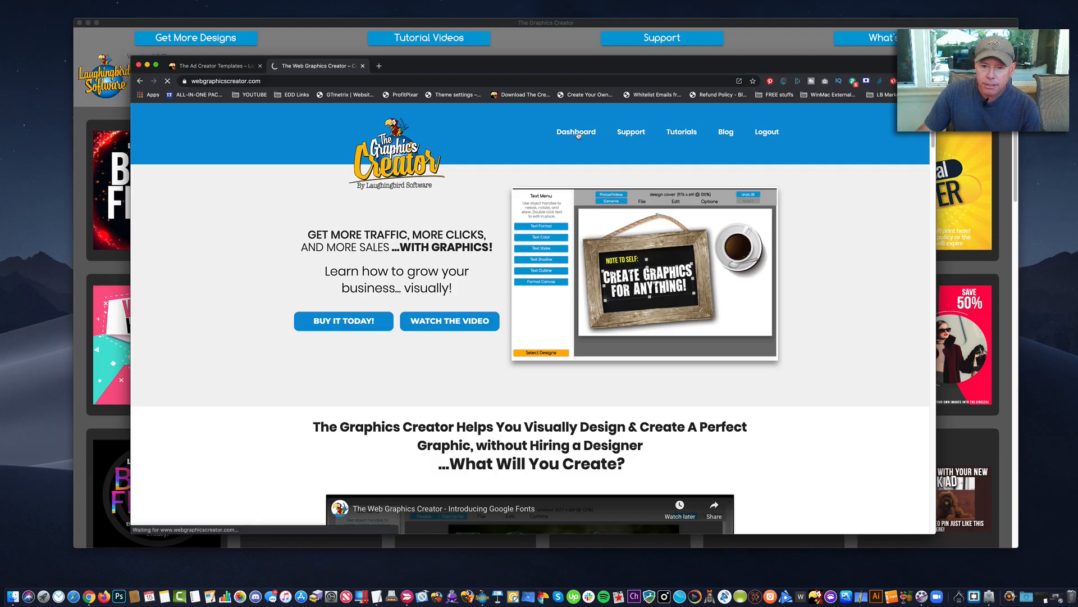
{"action": "left_click", "coordinate": [465, 250]}
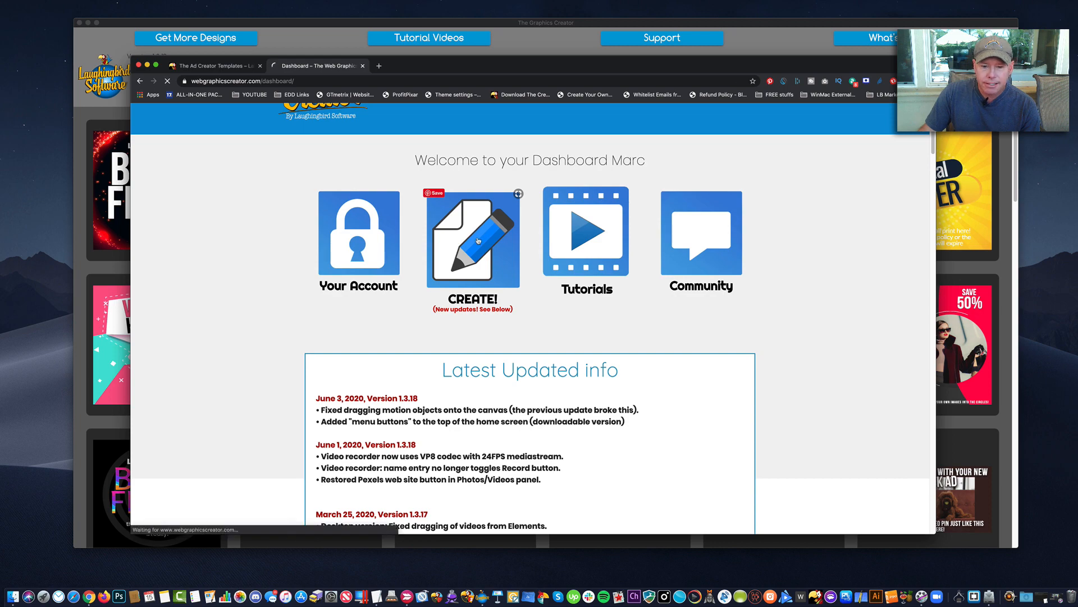
{"action": "scroll", "coordinate": [465, 249], "scroll_direction": "down", "scroll_amount": 3}
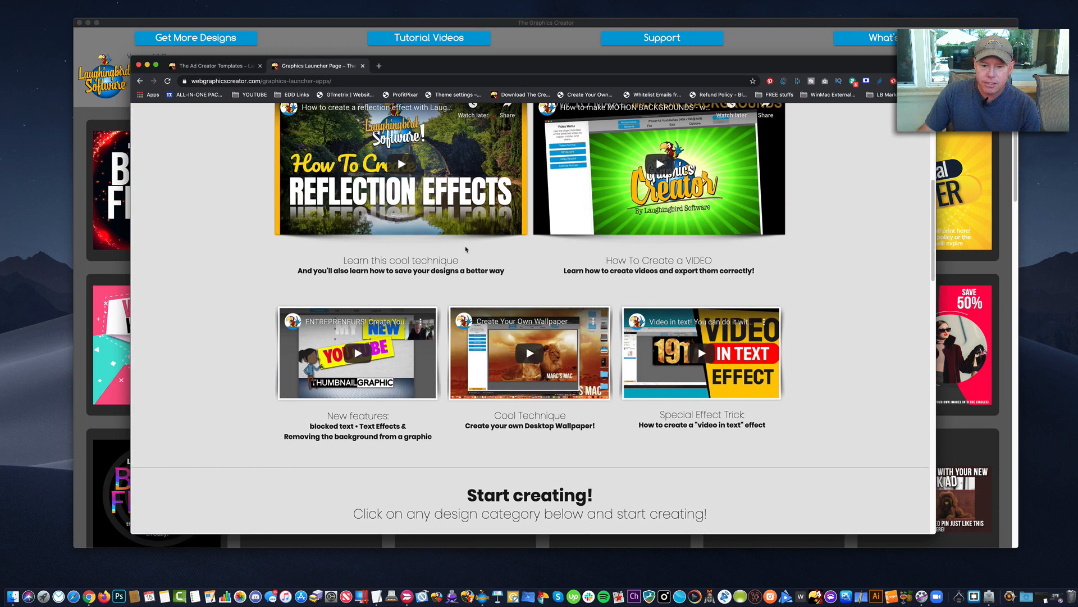
{"action": "scroll", "coordinate": [466, 249], "scroll_direction": "down", "scroll_amount": 7}
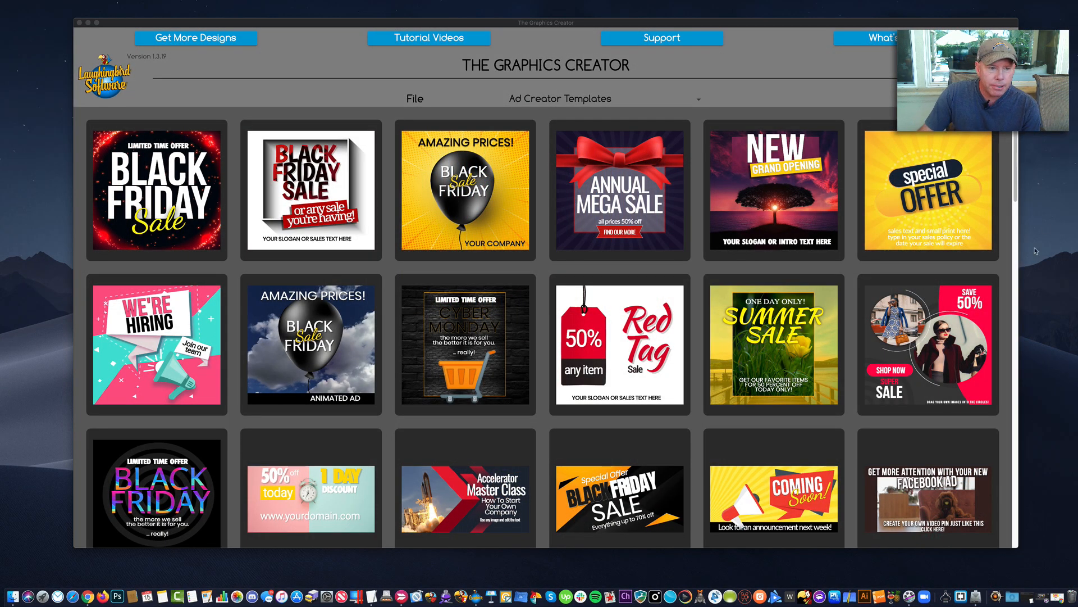
Switch to The Graphics Creator desktop app and open the square New Grand Opening template from the Ad Creator Templates
{"action": "left_click", "coordinate": [1016, 147]}
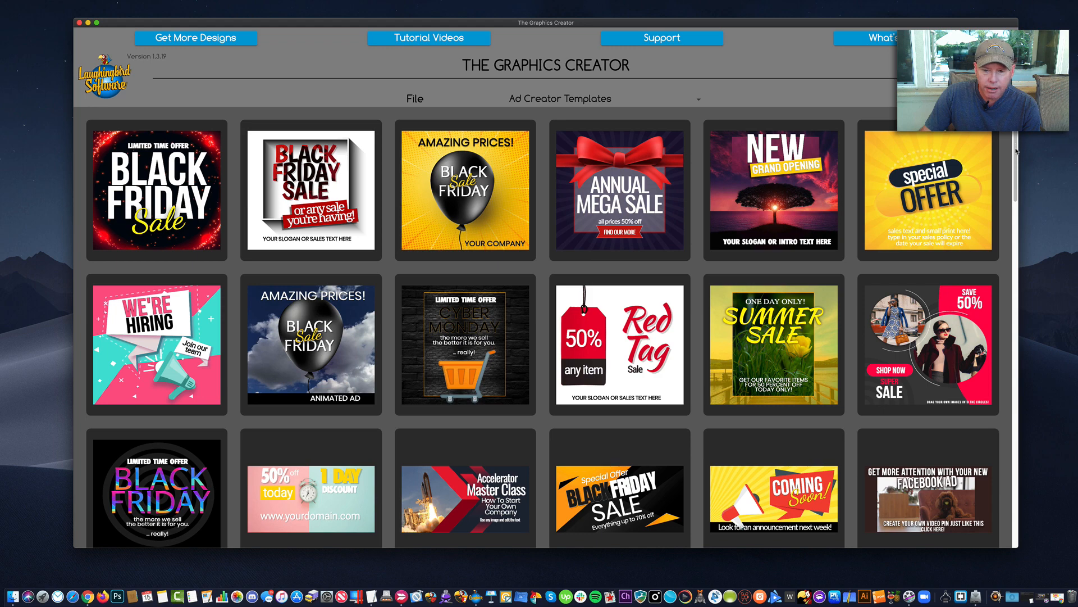
{"action": "mouse_move", "coordinate": [1016, 159]}
{"action": "left_mouse_down"}
{"action": "mouse_move", "coordinate": [1018, 317]}
{"action": "mouse_move", "coordinate": [1032, 160]}
{"action": "left_mouse_up"}
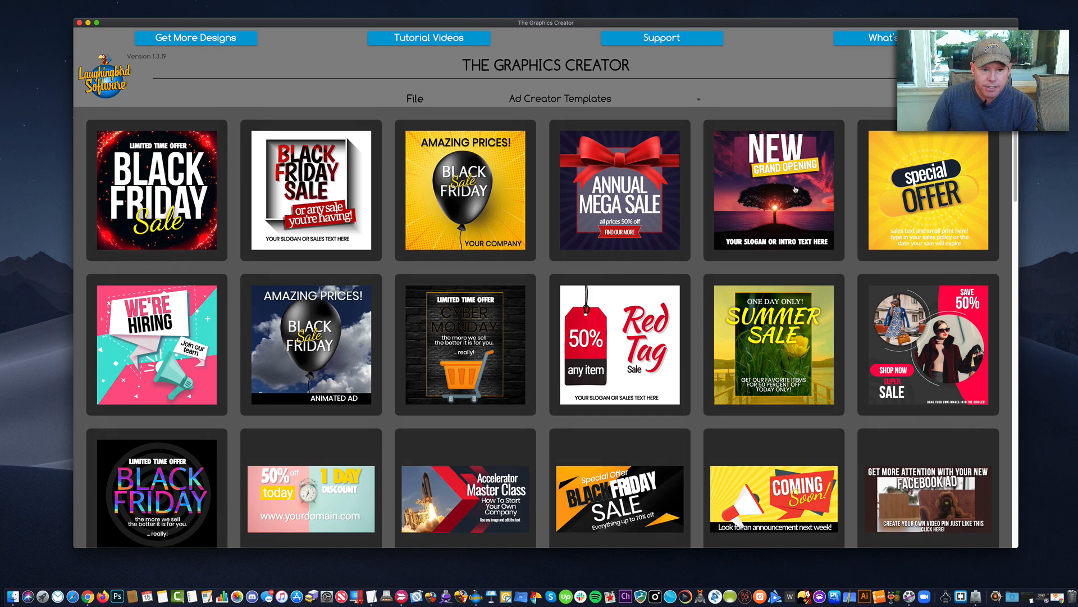
{"action": "left_click", "coordinate": [772, 199]}
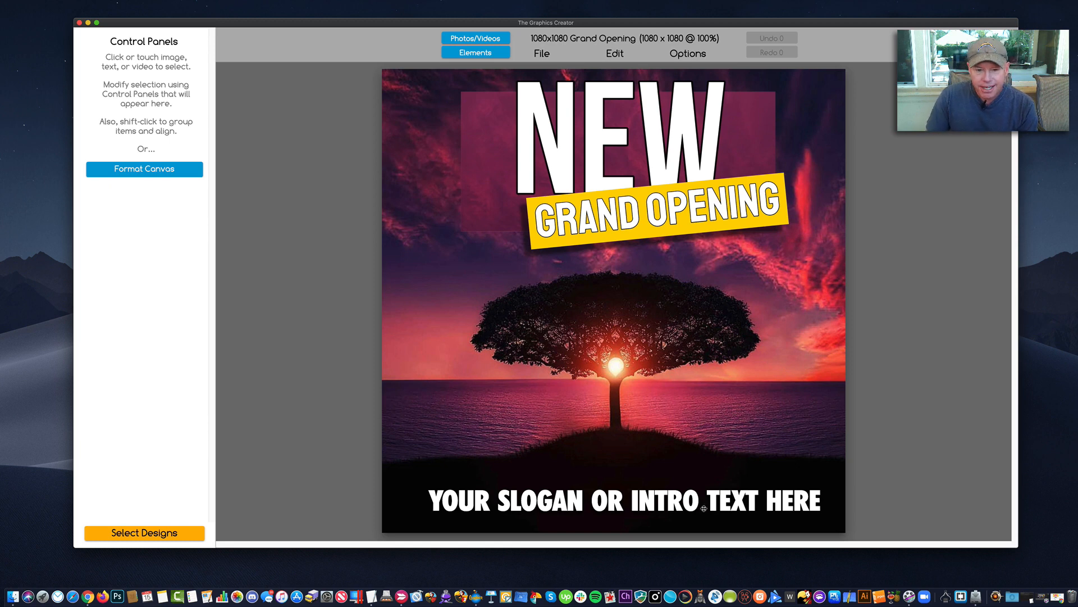
Delete the sunset tree background photo from the Grand Opening design
{"action": "left_click", "coordinate": [590, 335]}
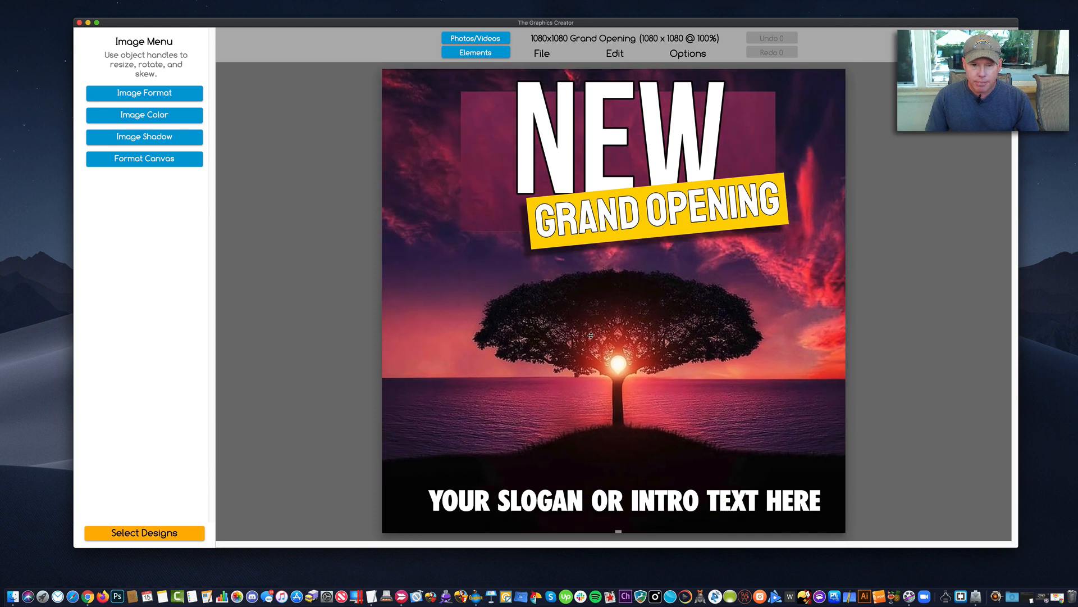
{"action": "left_click_drag", "start_coordinate": [591, 335], "coordinate": [591, 346]}
{"action": "key", "text": "Delete"}
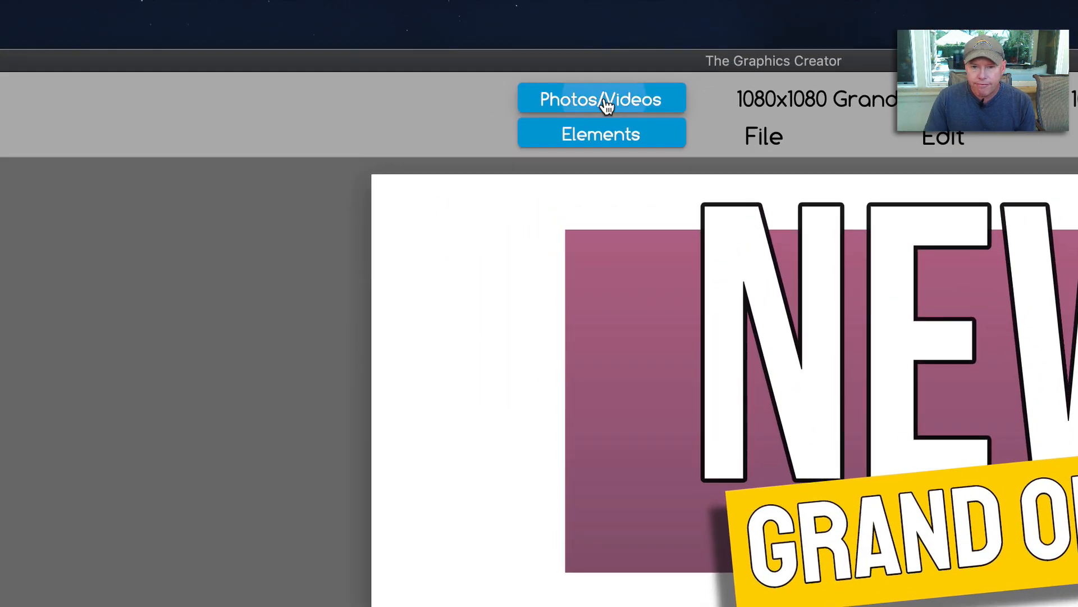
Search the Pexels photos for "bat" and add the photo of the bat, helmet and yellow softballs to the canvas
{"action": "left_click", "coordinate": [607, 101]}
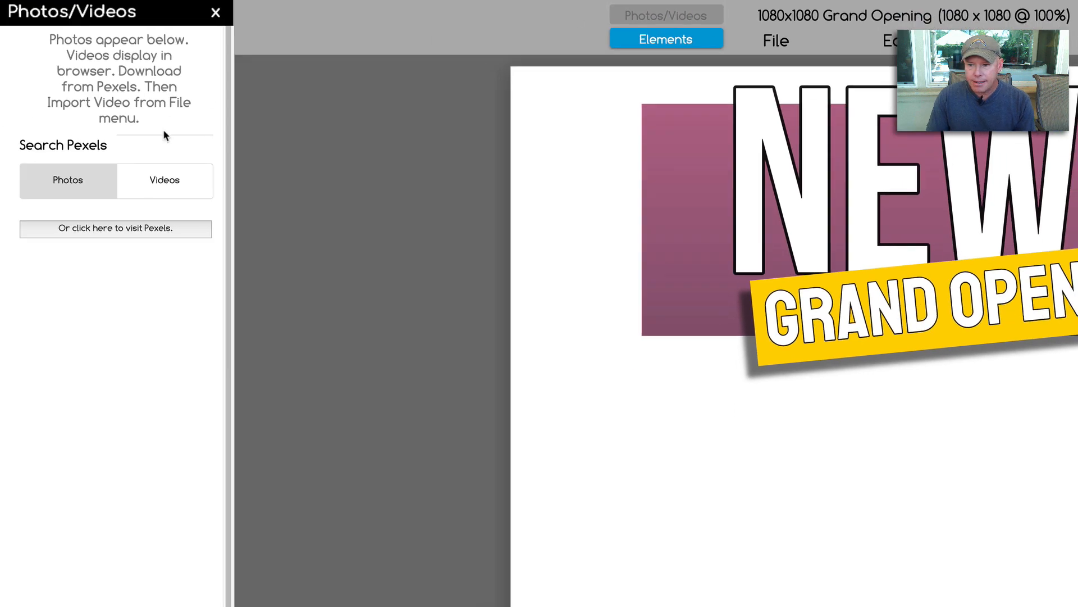
{"action": "left_click", "coordinate": [158, 144]}
{"action": "type", "text": "bat"}
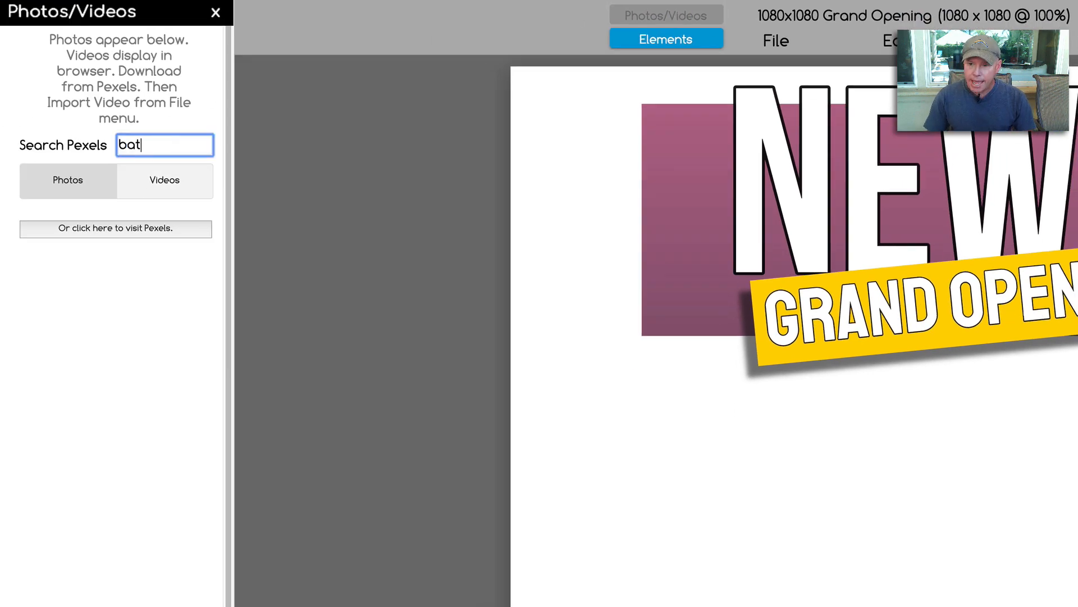
{"action": "key", "text": "Return"}
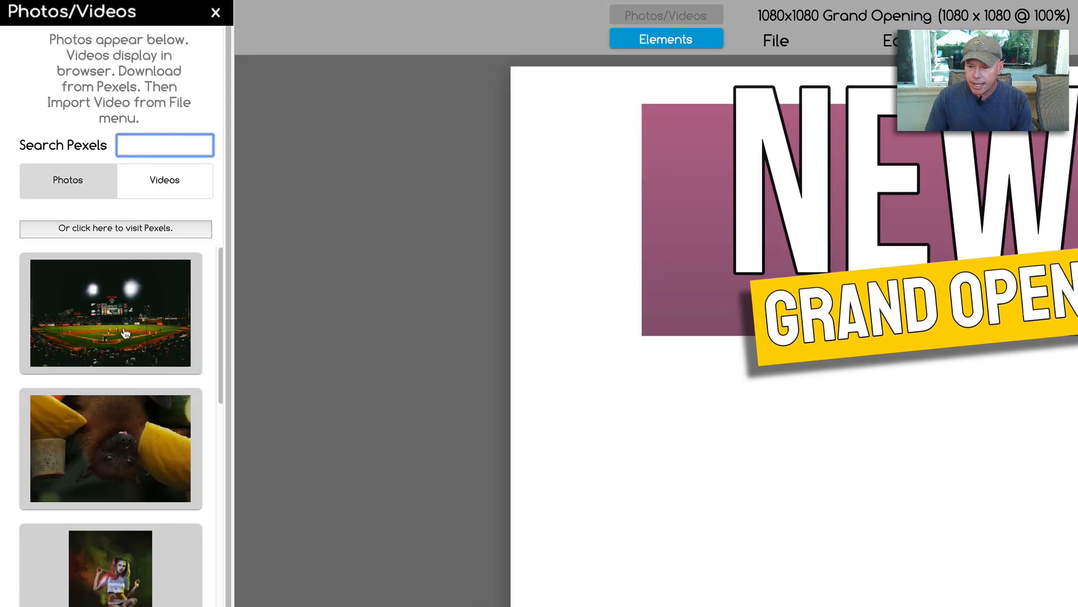
{"action": "scroll", "coordinate": [84, 340], "scroll_direction": "down", "scroll_amount": 1}
{"action": "scroll", "coordinate": [86, 340], "scroll_direction": "down", "scroll_amount": 5}
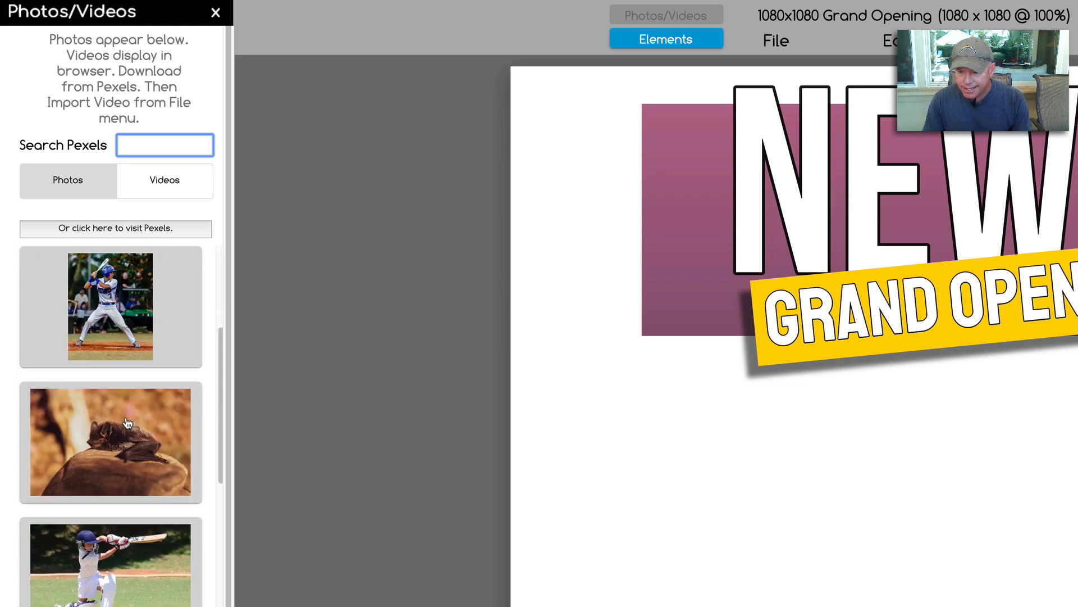
{"action": "scroll", "coordinate": [128, 435], "scroll_direction": "down", "scroll_amount": 2}
{"action": "scroll", "coordinate": [128, 422], "scroll_direction": "down", "scroll_amount": 5}
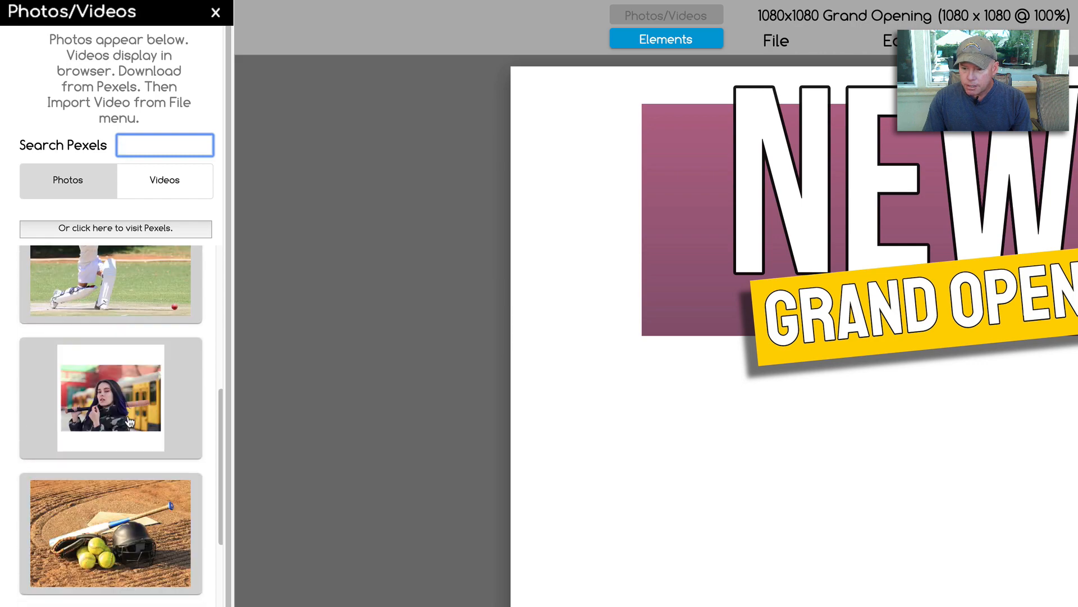
{"action": "left_click_drag", "start_coordinate": [115, 547], "coordinate": [232, 547]}
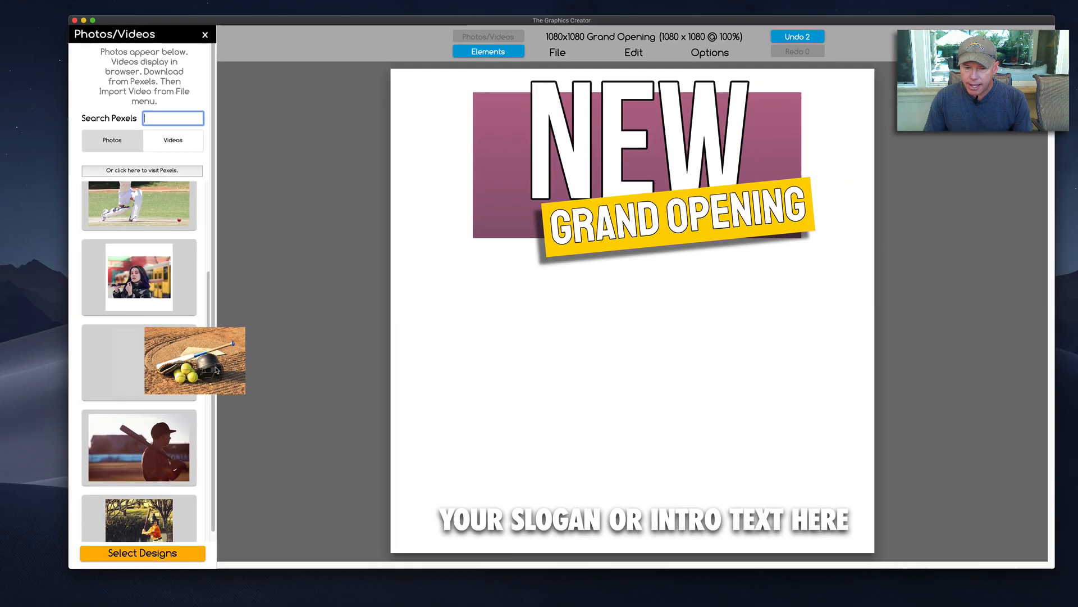
{"action": "left_click_drag", "start_coordinate": [216, 371], "coordinate": [651, 363]}
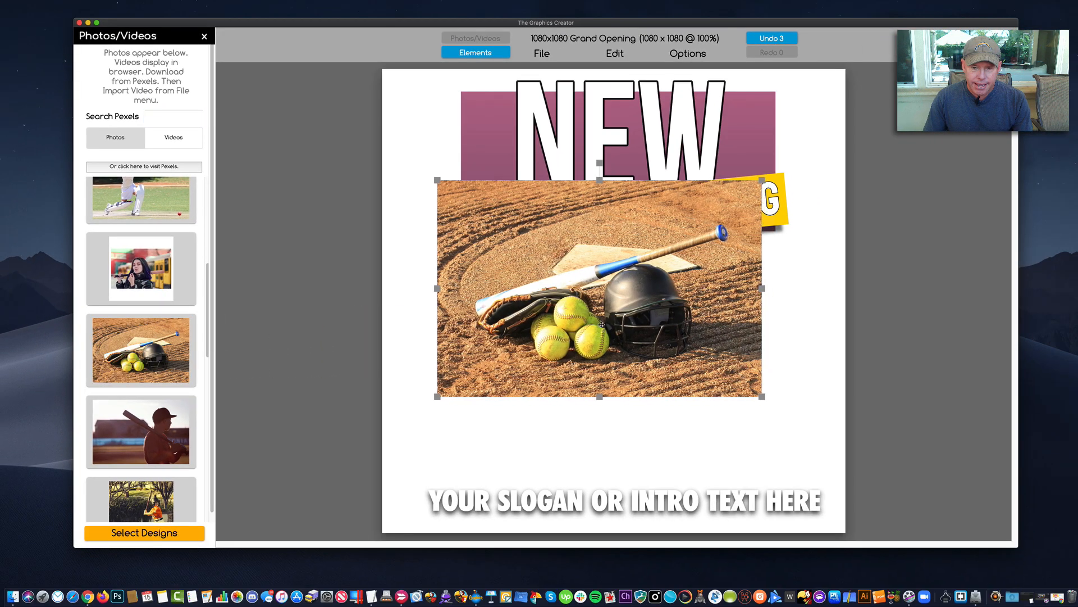
Enlarge the softball gear photo to cover the whole canvas and send it to the back
{"action": "left_click_drag", "start_coordinate": [601, 324], "coordinate": [411, 188]}
{"action": "left_click_drag", "start_coordinate": [572, 263], "coordinate": [1009, 554]}
{"action": "left_click_drag", "start_coordinate": [687, 302], "coordinate": [667, 312]}
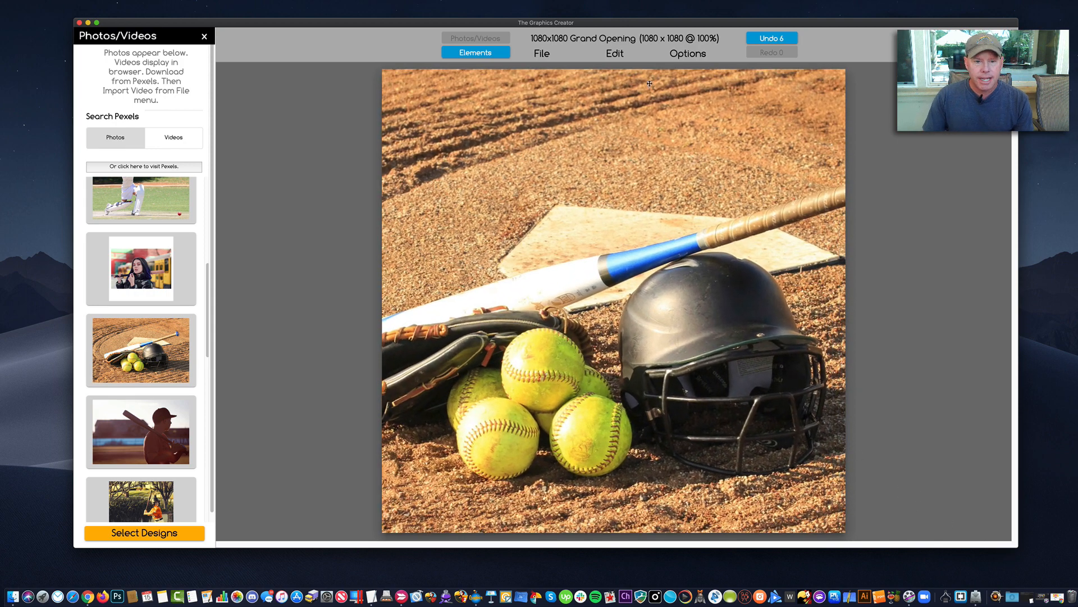
{"action": "left_click", "coordinate": [690, 53]}
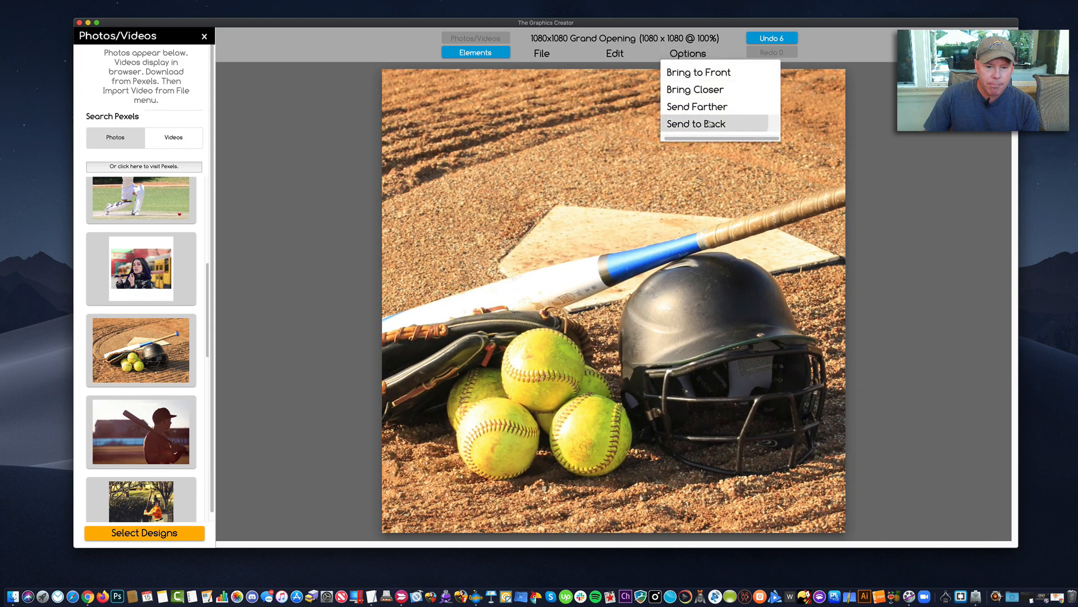
{"action": "left_click", "coordinate": [709, 121]}
Change the yellow banner's text from GRAND OPENING to LEFT HANDED BATS
{"action": "double_click", "coordinate": [592, 222]}
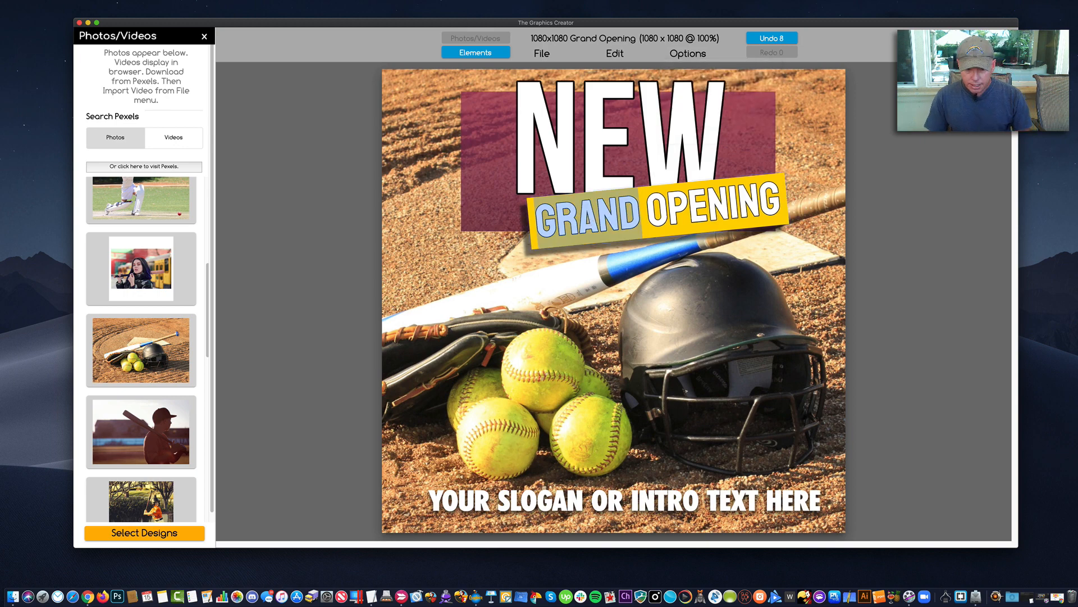
{"action": "type", "text": "LEFT HAND"}
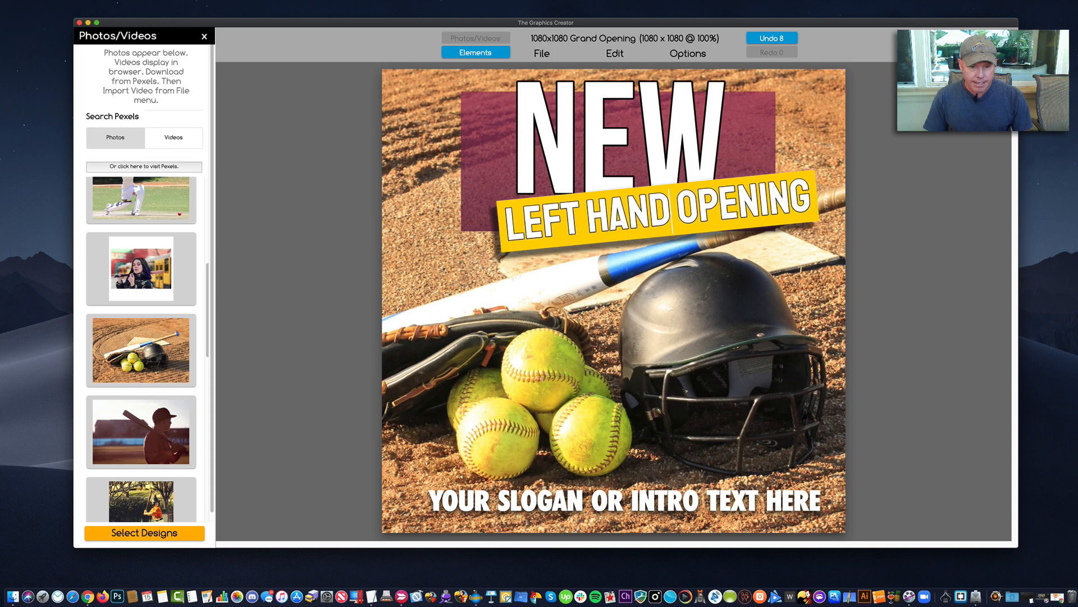
{"action": "type", "text": "ED"}
{"action": "double_click", "coordinate": [714, 213]}
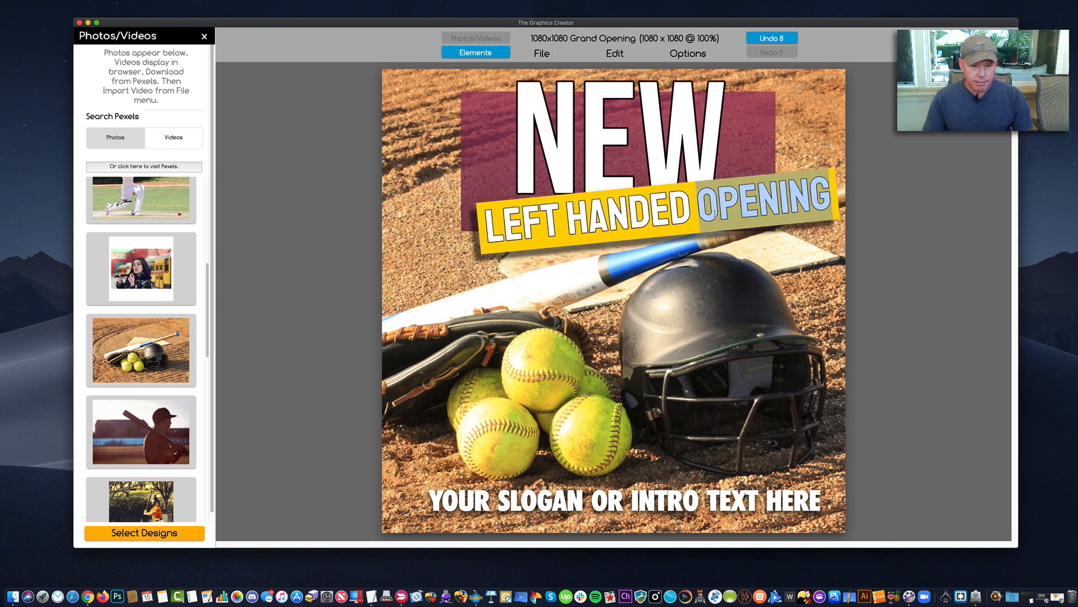
{"action": "type", "text": "BATS"}
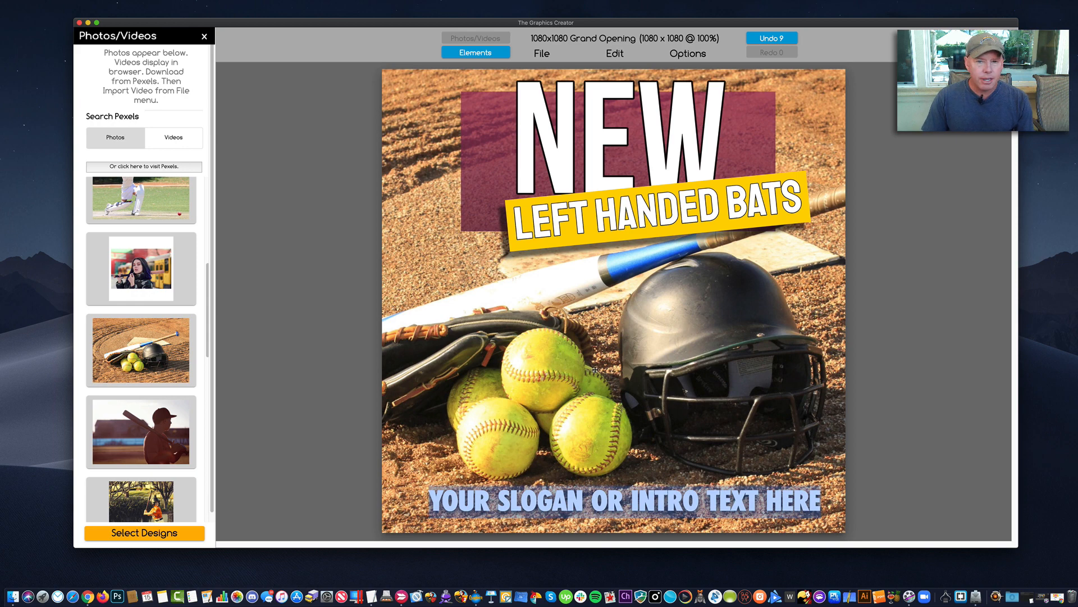
Search the Pexels photos for "husky" and browse to the winking husky picture
{"action": "left_click", "coordinate": [168, 118]}
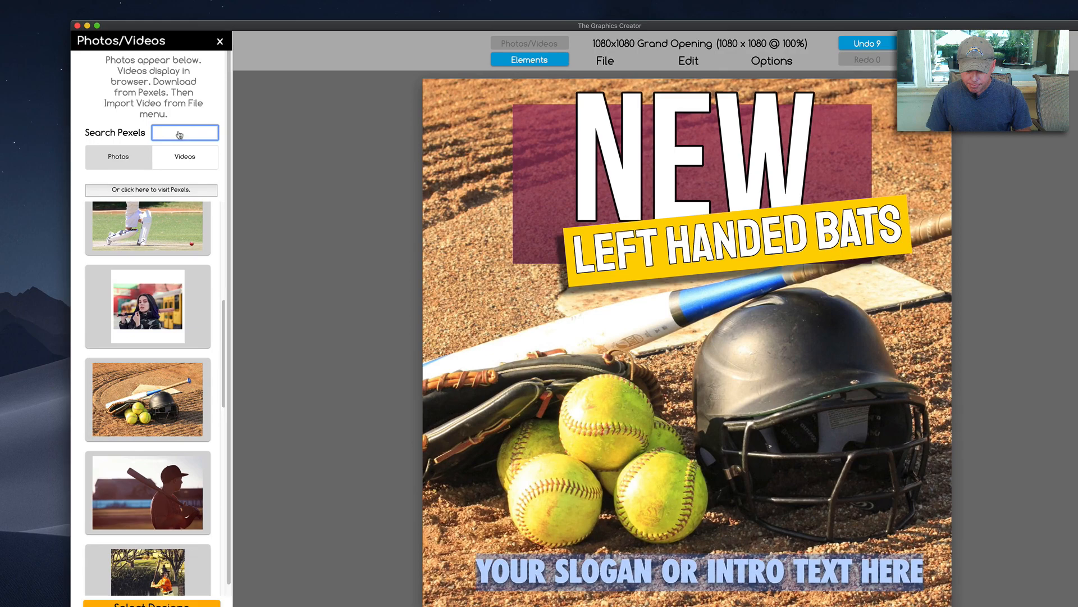
{"action": "type", "text": "husky"}
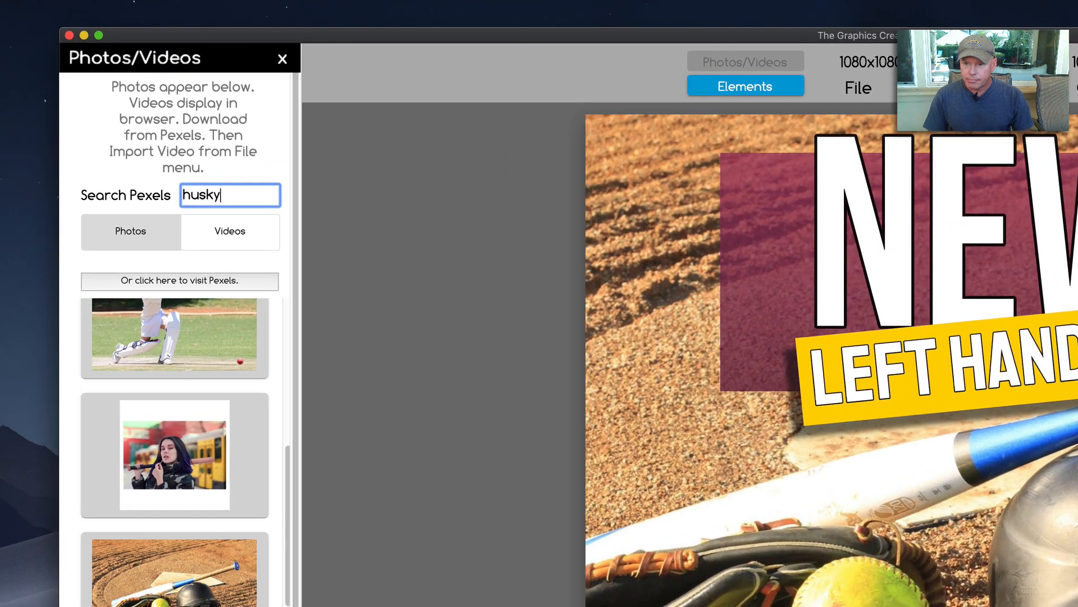
{"action": "key", "text": "Return"}
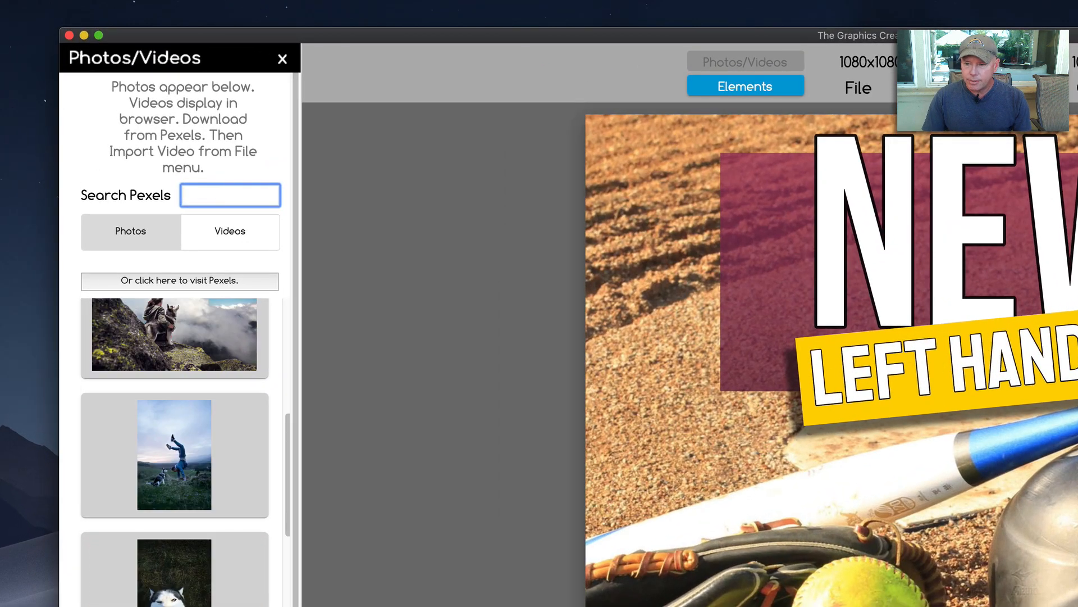
{"action": "scroll", "coordinate": [229, 374], "scroll_direction": "down", "scroll_amount": 3}
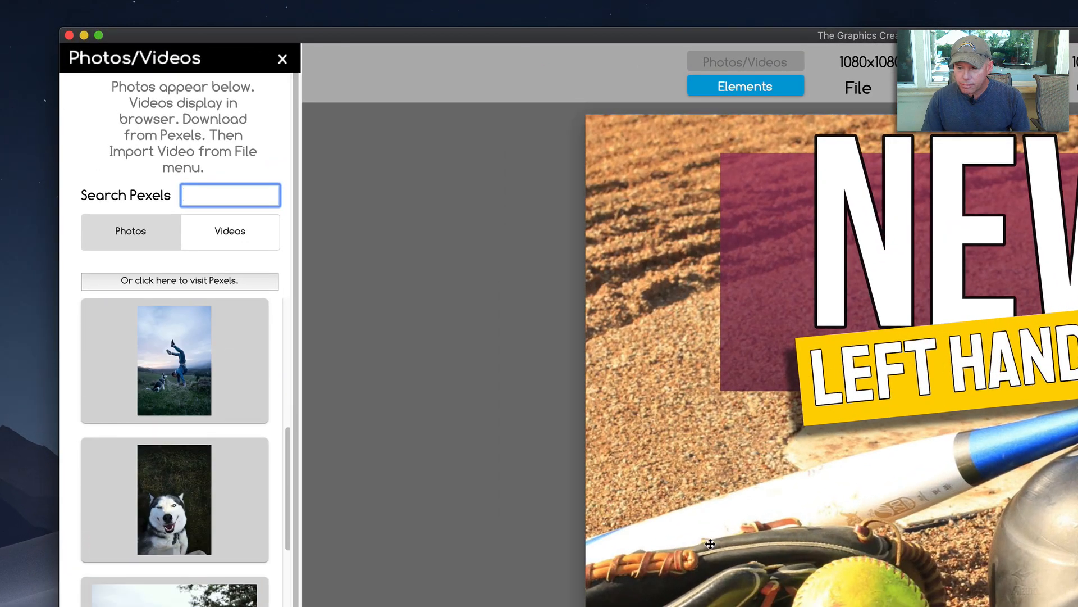
Delete the softball background photo and add the winking husky photo to the canvas
{"action": "left_click_drag", "start_coordinate": [861, 549], "coordinate": [805, 533]}
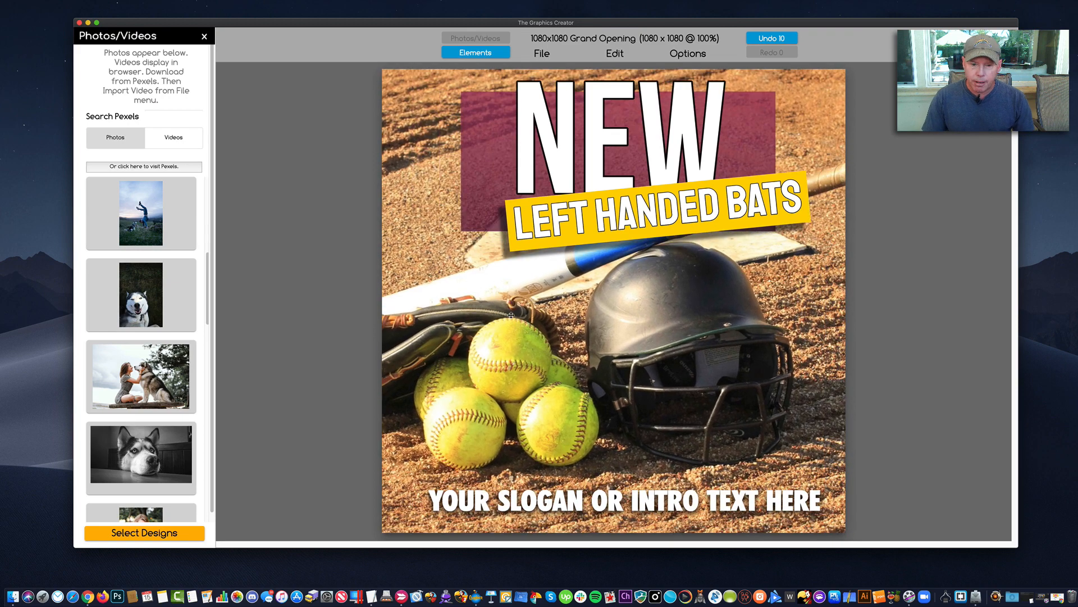
{"action": "key", "text": "Delete"}
{"action": "left_click_drag", "start_coordinate": [128, 277], "coordinate": [513, 295]}
Enlarge and position the husky photo to fill the whole canvas, and send it to the back
{"action": "left_click_drag", "start_coordinate": [578, 309], "coordinate": [382, 158]}
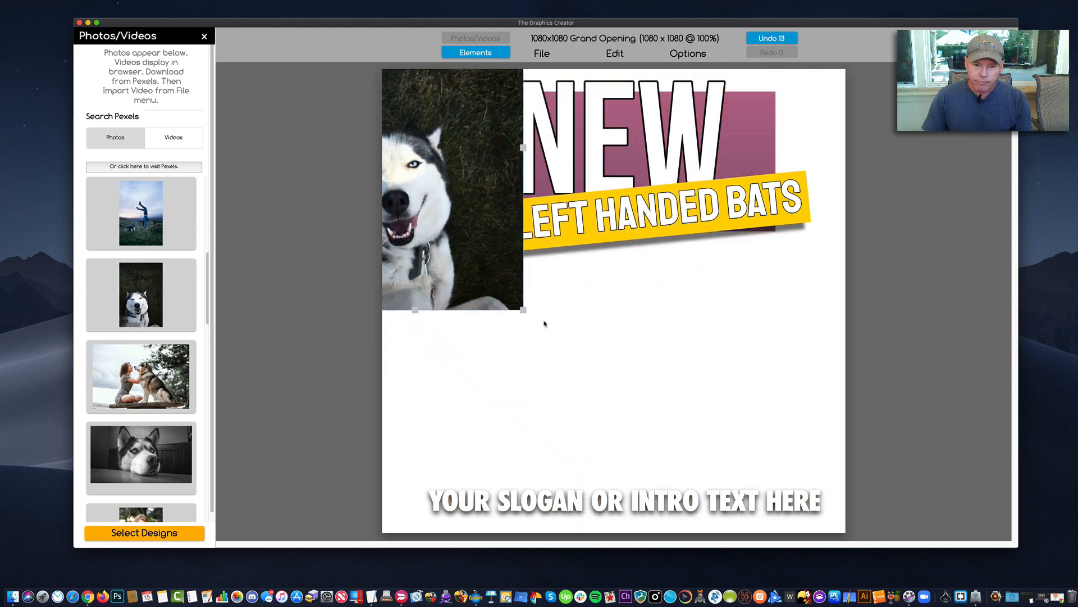
{"action": "left_click_drag", "start_coordinate": [523, 309], "coordinate": [845, 532]}
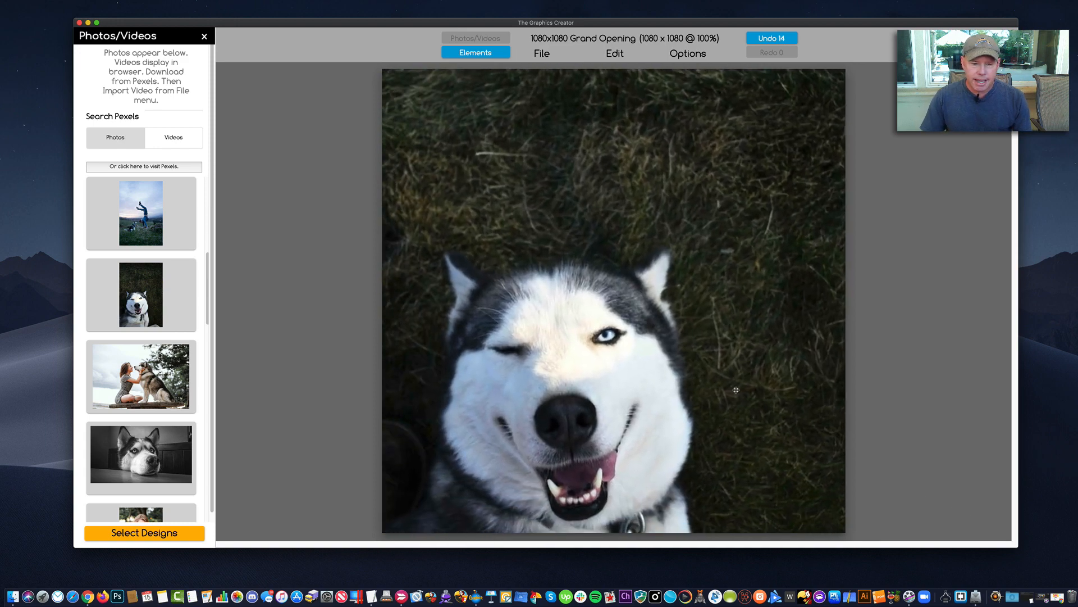
{"action": "left_click_drag", "start_coordinate": [748, 358], "coordinate": [749, 356]}
{"action": "left_click", "coordinate": [696, 52]}
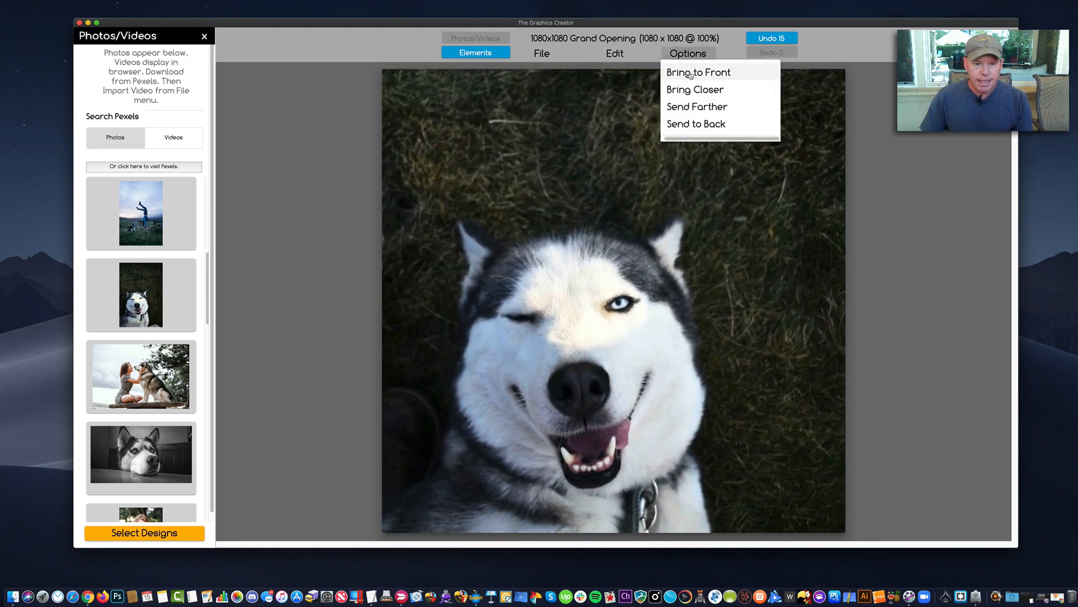
{"action": "left_click", "coordinate": [696, 124]}
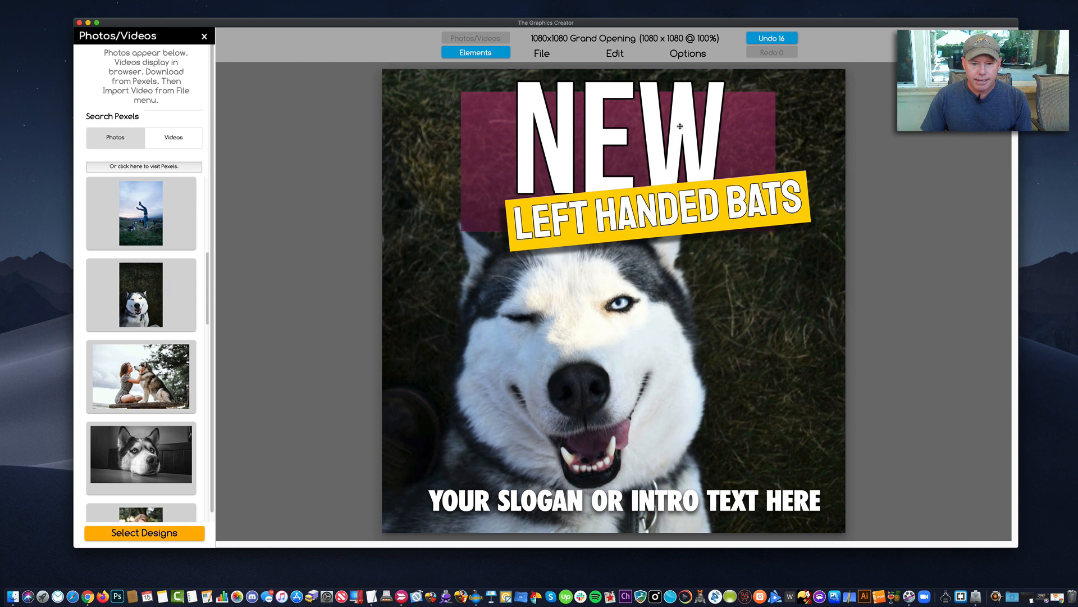
Shift the purple rectangle and the yellow banner upward, and change the banner's word BATS to HUSKIES
{"action": "left_click_drag", "start_coordinate": [680, 126], "coordinate": [660, 112]}
{"action": "left_click", "coordinate": [599, 205]}
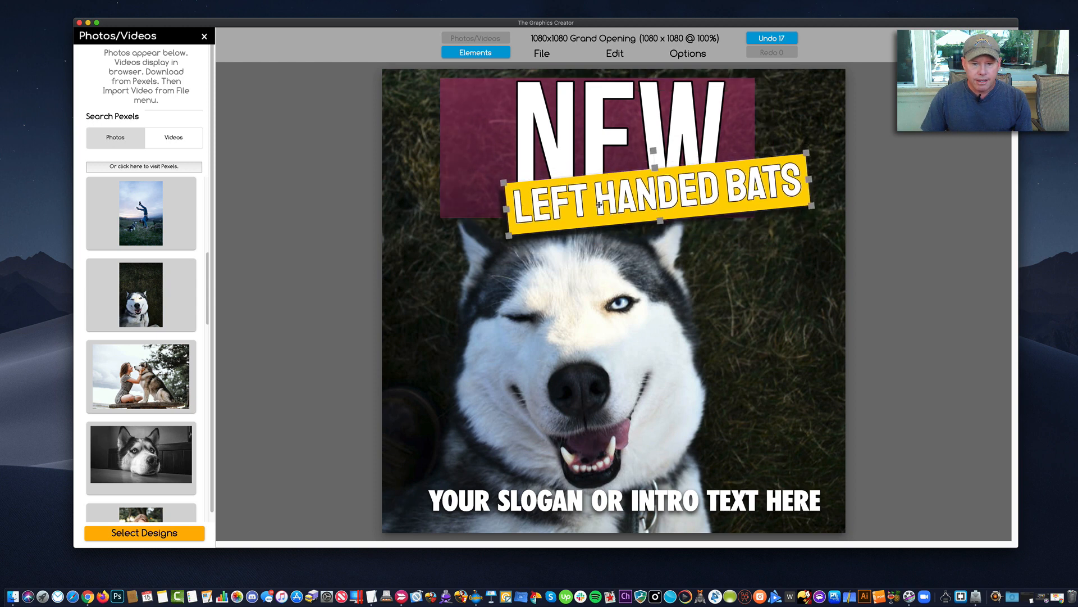
{"action": "double_click", "coordinate": [599, 205]}
{"action": "double_click", "coordinate": [750, 194]}
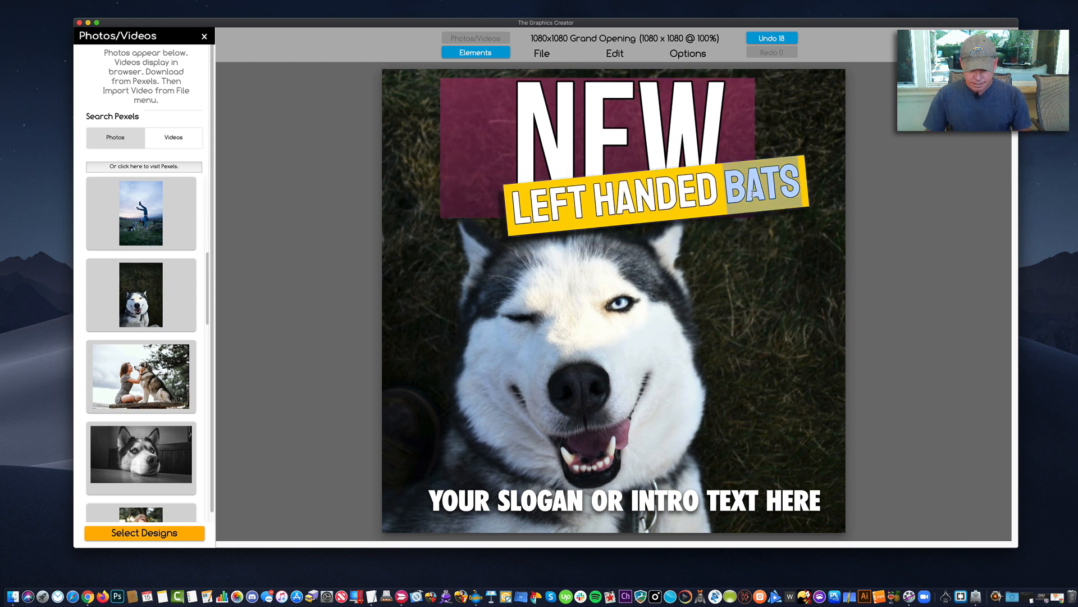
{"action": "type", "text": "HUSKIES"}
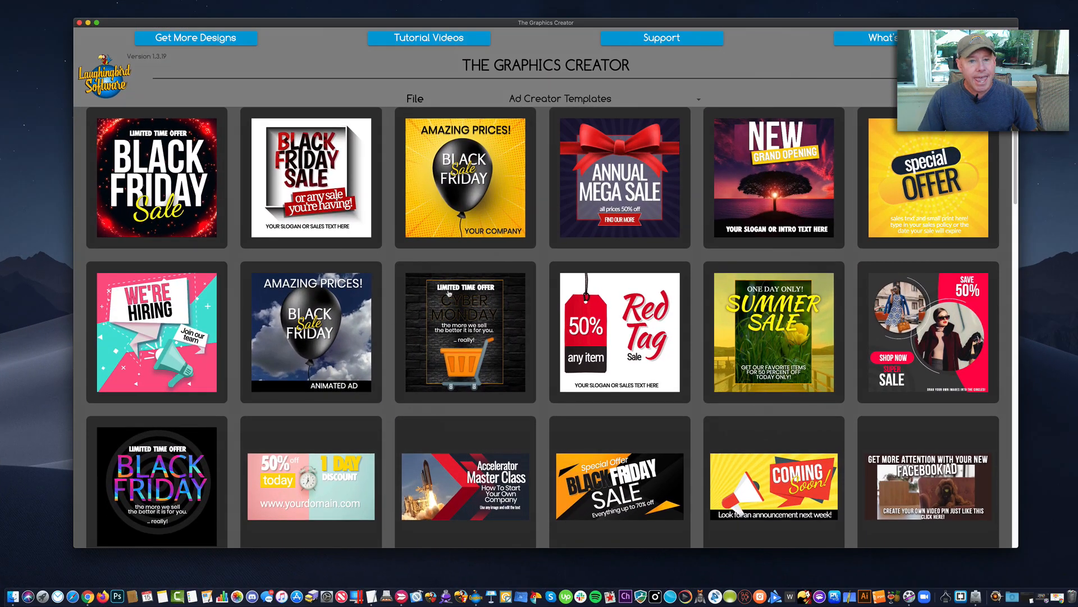
{"action": "scroll", "coordinate": [458, 302], "scroll_direction": "down", "scroll_amount": 2}
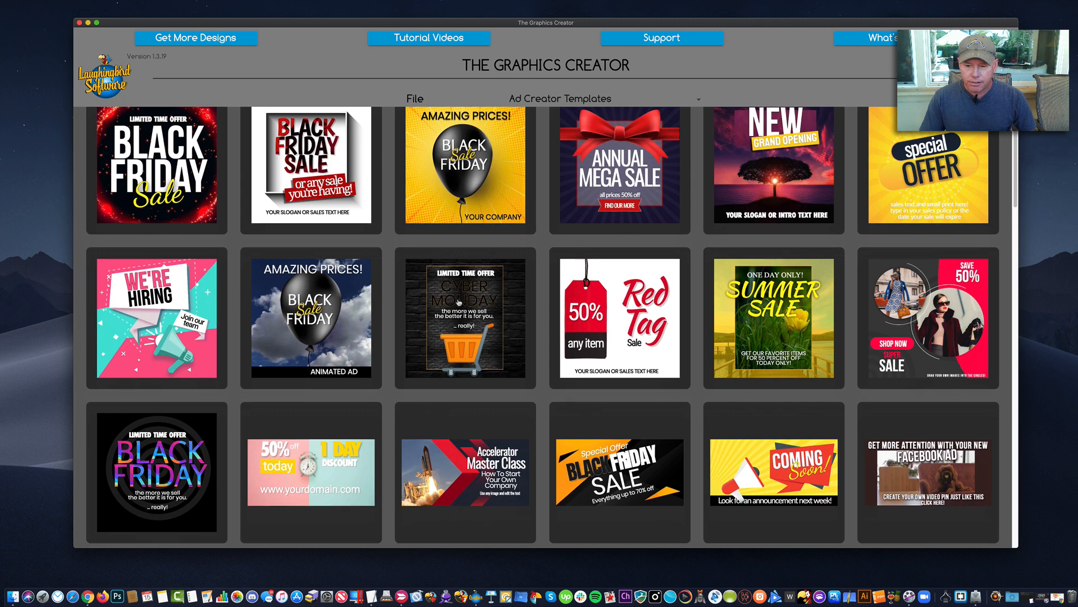
{"action": "scroll", "coordinate": [459, 302], "scroll_direction": "down", "scroll_amount": 2}
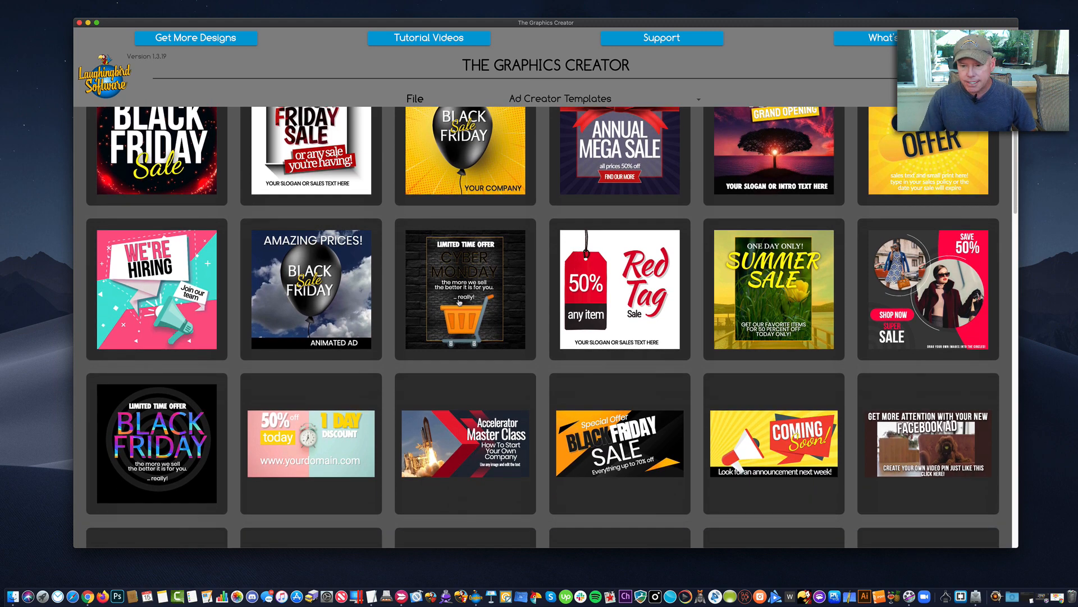
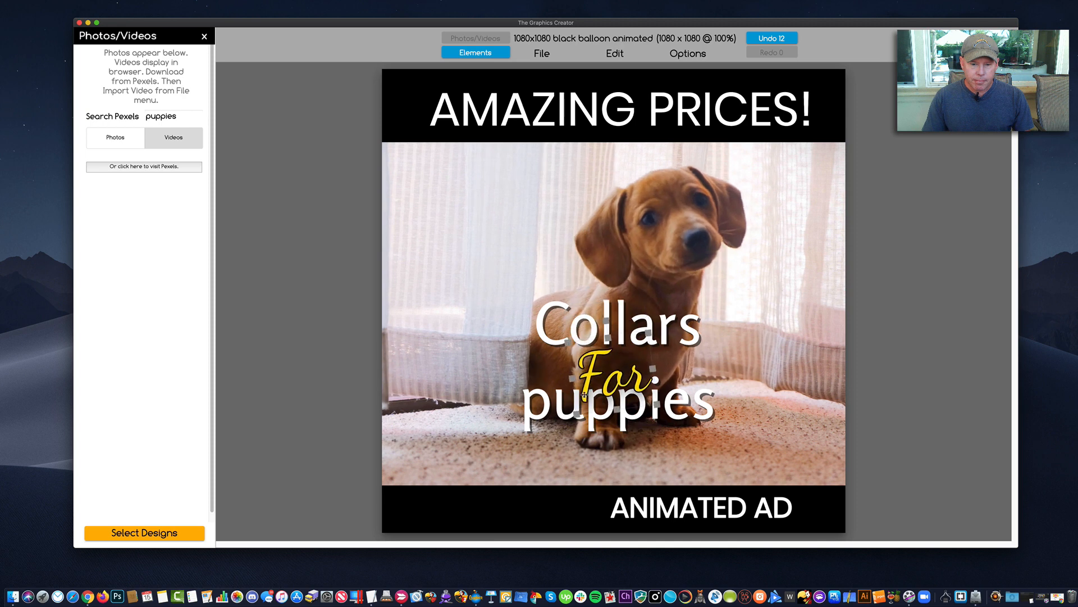
Nudge the yellow word "For" slightly up and to the left, and replace the text "ANIMATED AD" with "YOUR URL.com"
{"action": "left_click_drag", "start_coordinate": [584, 395], "coordinate": [580, 388]}
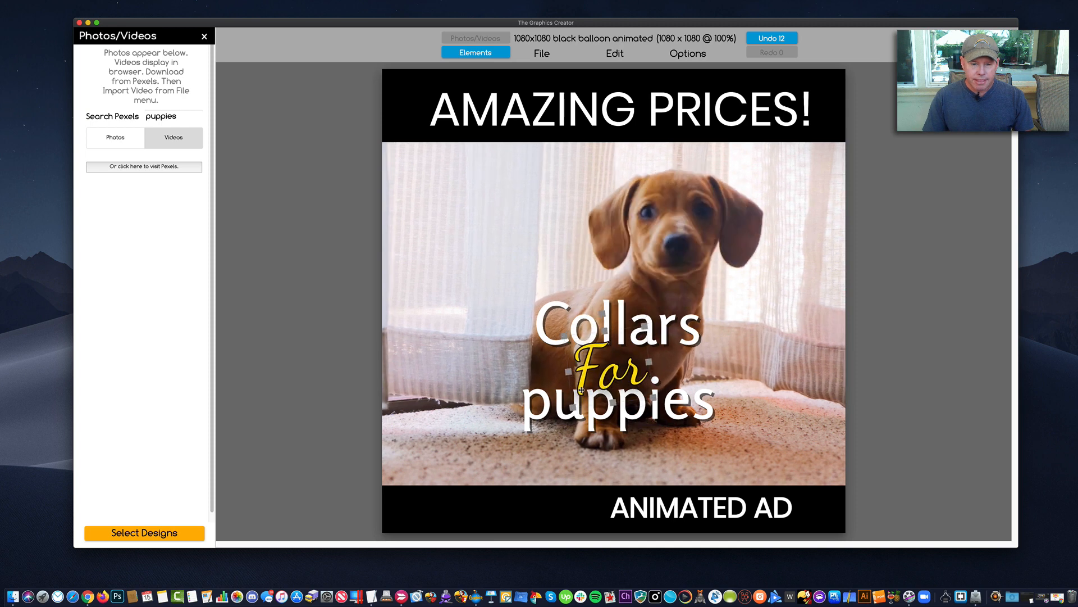
{"action": "left_click", "coordinate": [615, 510]}
{"action": "key", "text": "super+a"}
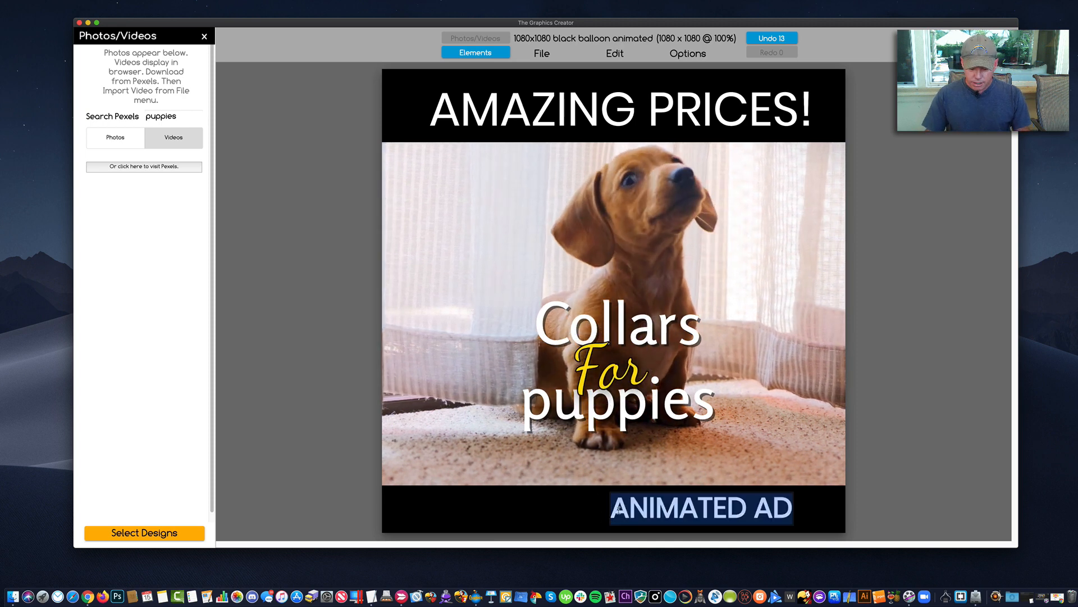
{"action": "type", "text": "YOUR URL"}
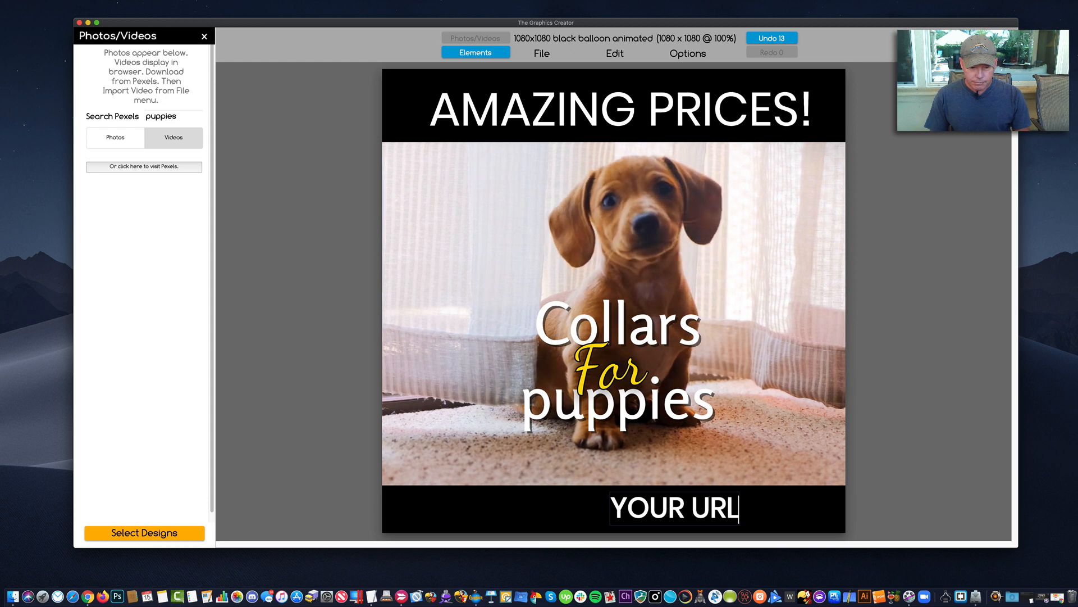
{"action": "type", "text": ".com"}
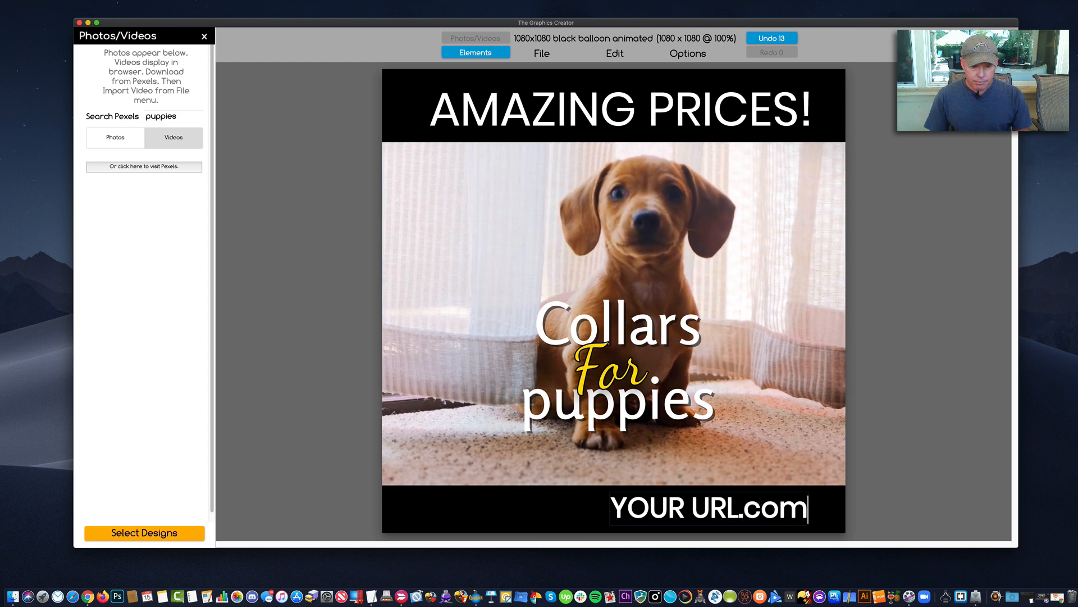
Centre the "YOUR URL.com" text horizontally in the black bar beneath the puppy video
{"action": "left_click", "coordinate": [513, 511]}
{"action": "left_click_drag", "start_coordinate": [620, 513], "coordinate": [530, 513]}
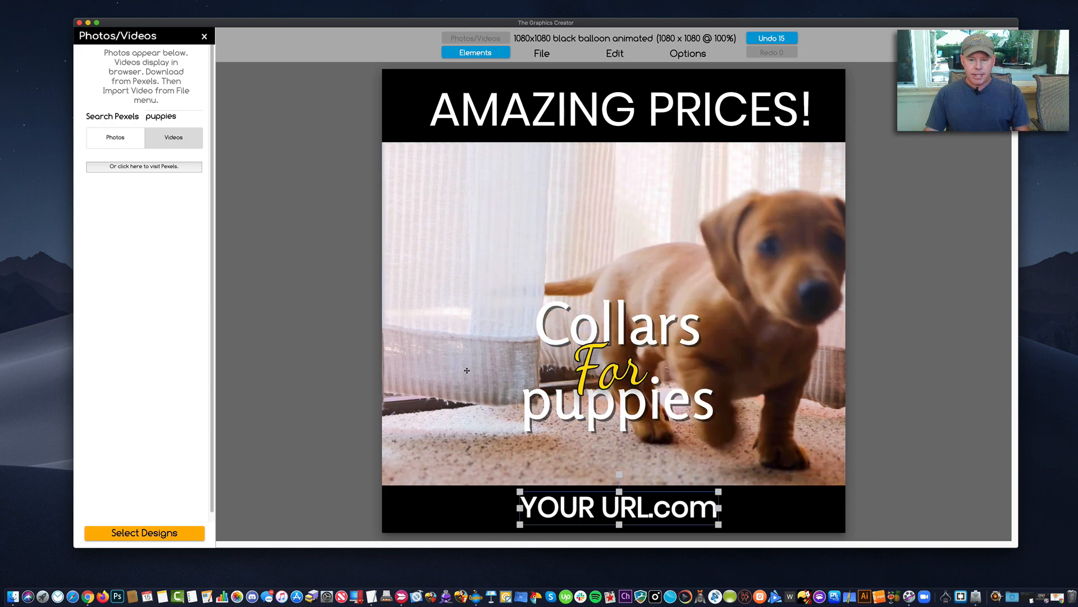
{"action": "left_click", "coordinate": [771, 286]}
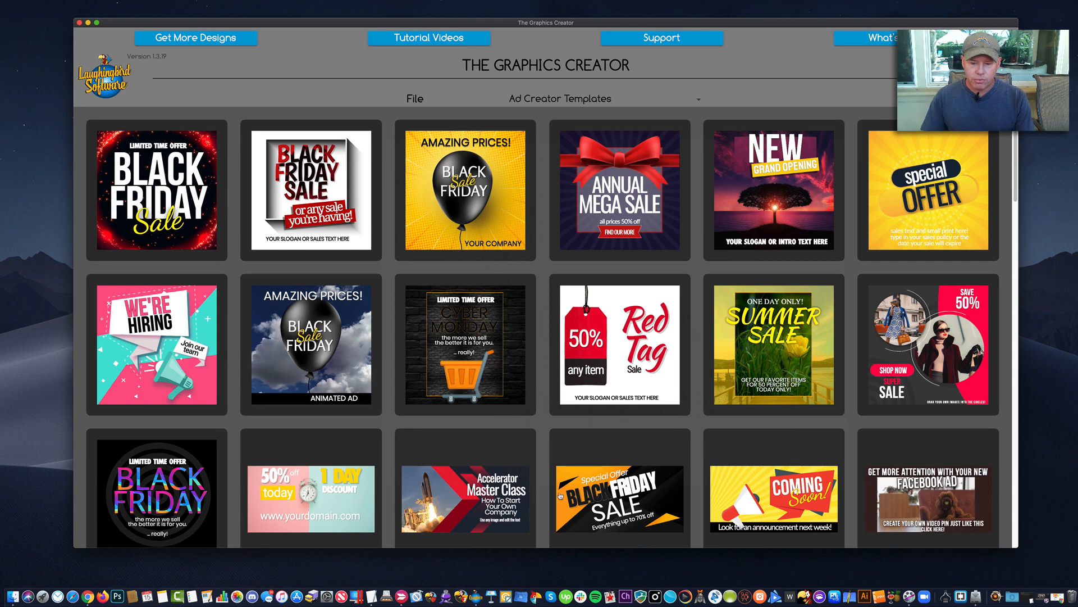
Open the Accelerator Master Class ad template and delete its rocket launch photo
{"action": "scroll", "coordinate": [458, 448], "scroll_direction": "down", "scroll_amount": 3}
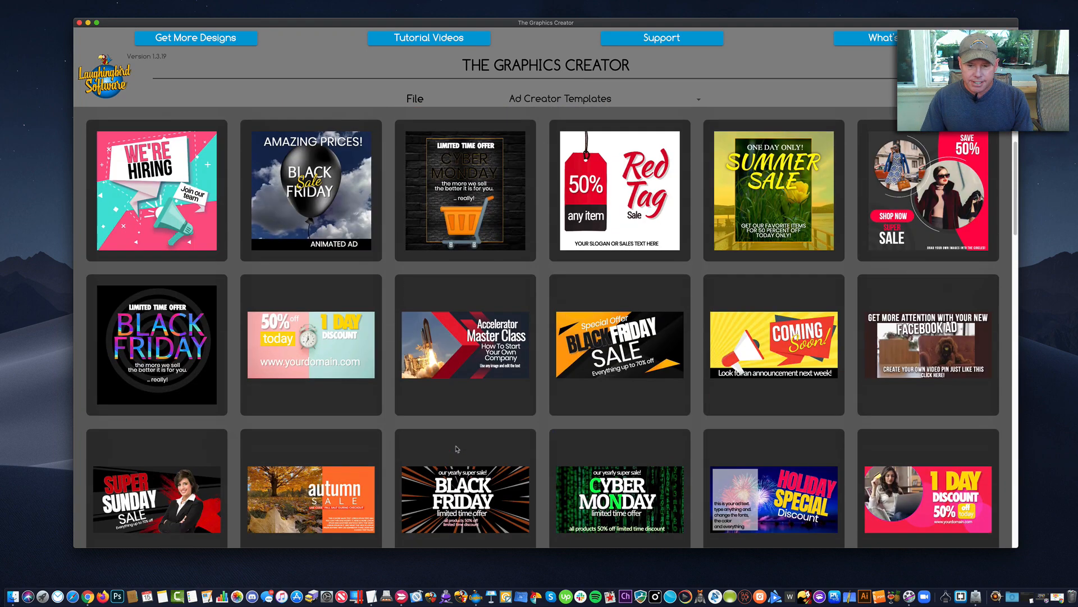
{"action": "left_click", "coordinate": [462, 344]}
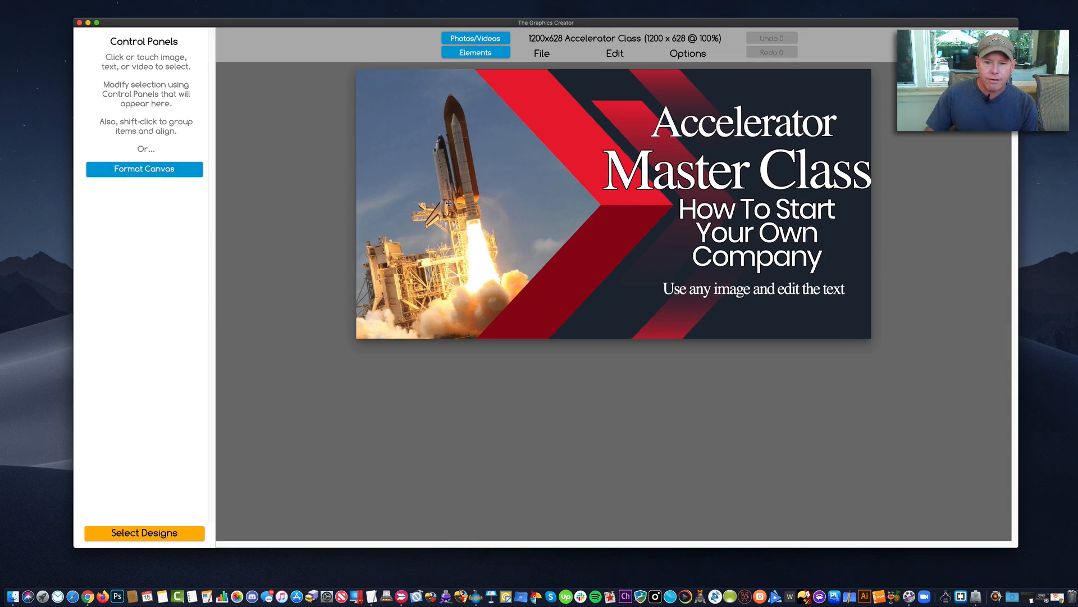
{"action": "left_click", "coordinate": [456, 205]}
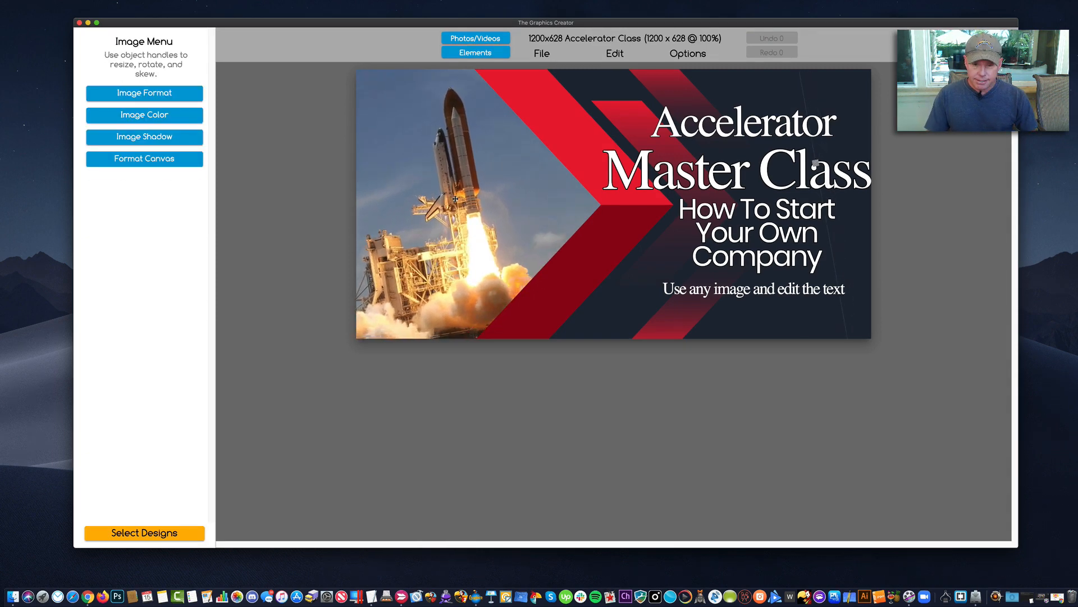
{"action": "key", "text": "Delete"}
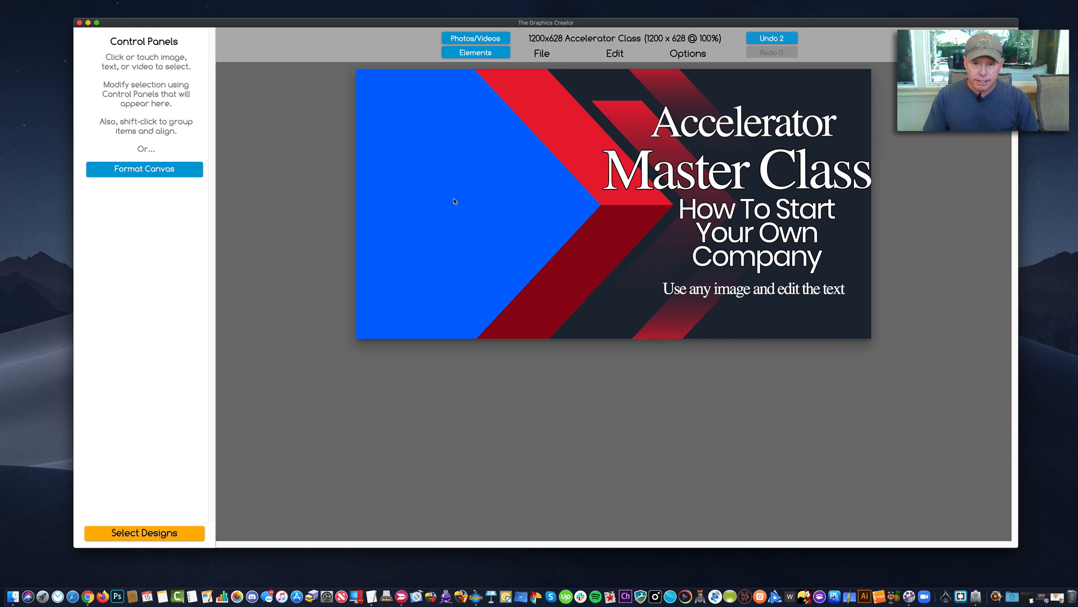
Search the Pexels videos for "rocket" and download the Rocket Lift Off clip
{"action": "left_click", "coordinate": [475, 38]}
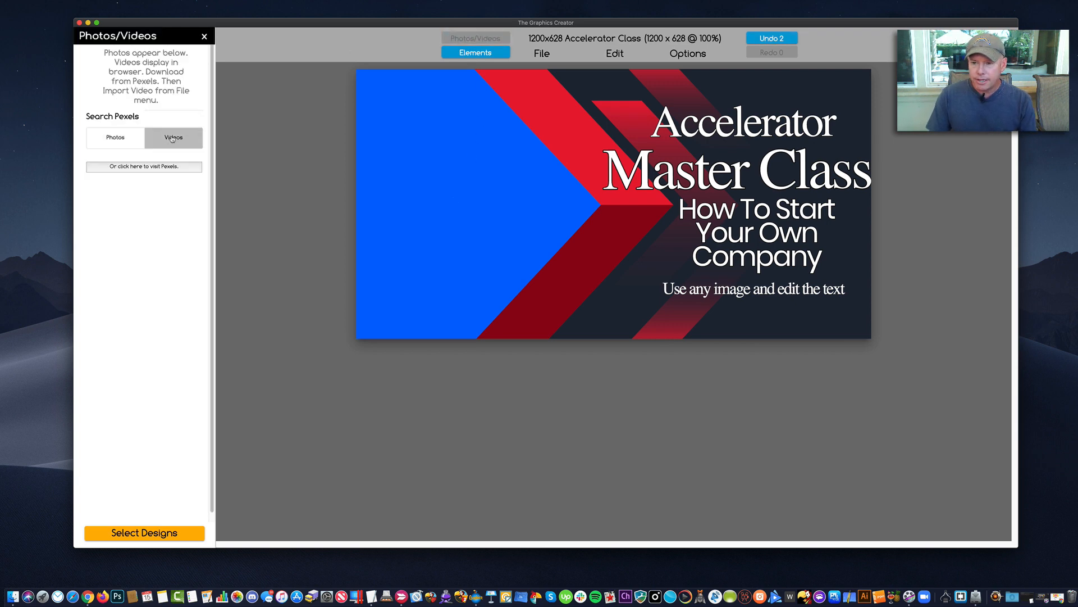
{"action": "left_click", "coordinate": [168, 116]}
{"action": "type", "text": "rocket"}
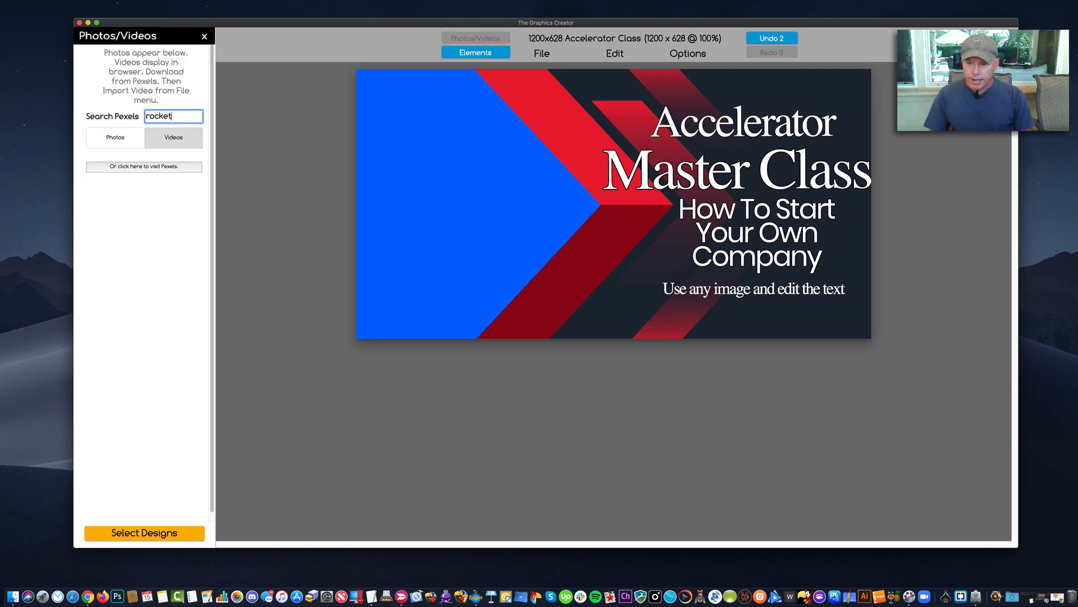
{"action": "key", "text": "Return"}
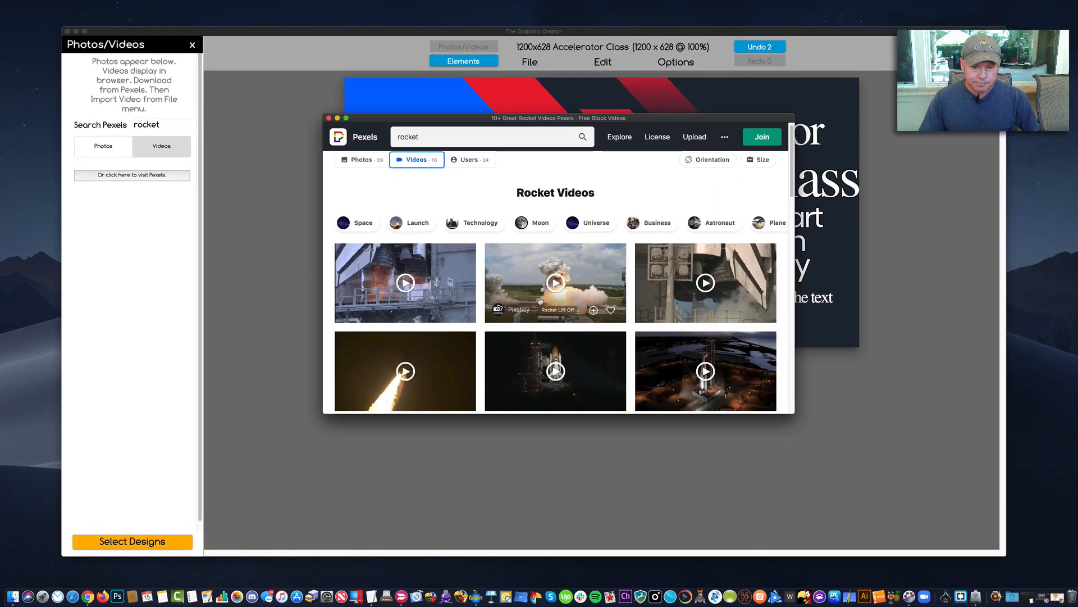
{"action": "scroll", "coordinate": [539, 301], "scroll_direction": "down", "scroll_amount": 5}
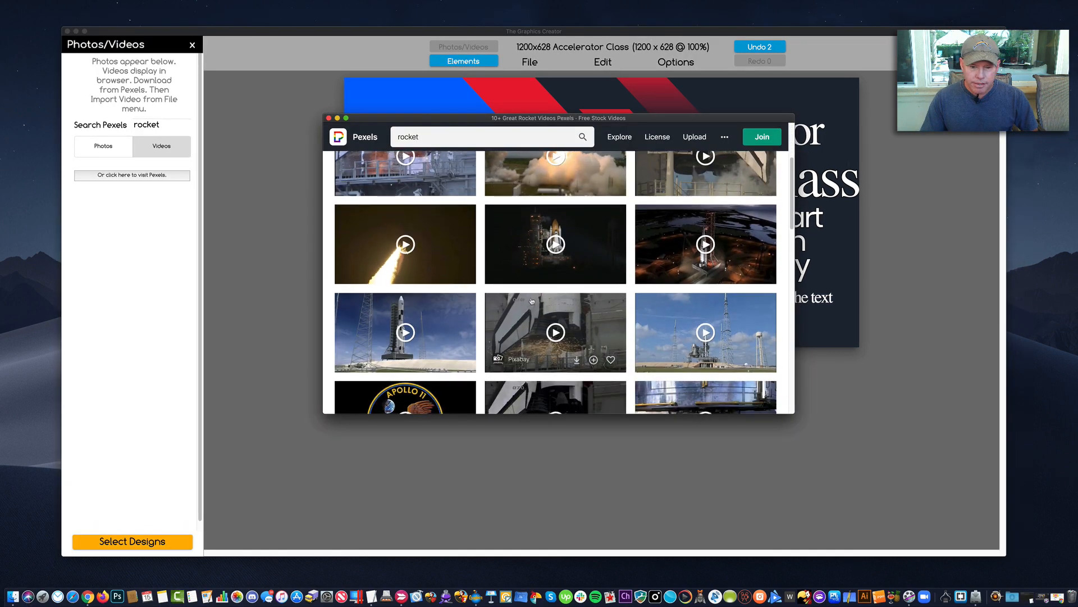
{"action": "scroll", "coordinate": [562, 281], "scroll_direction": "up", "scroll_amount": 3}
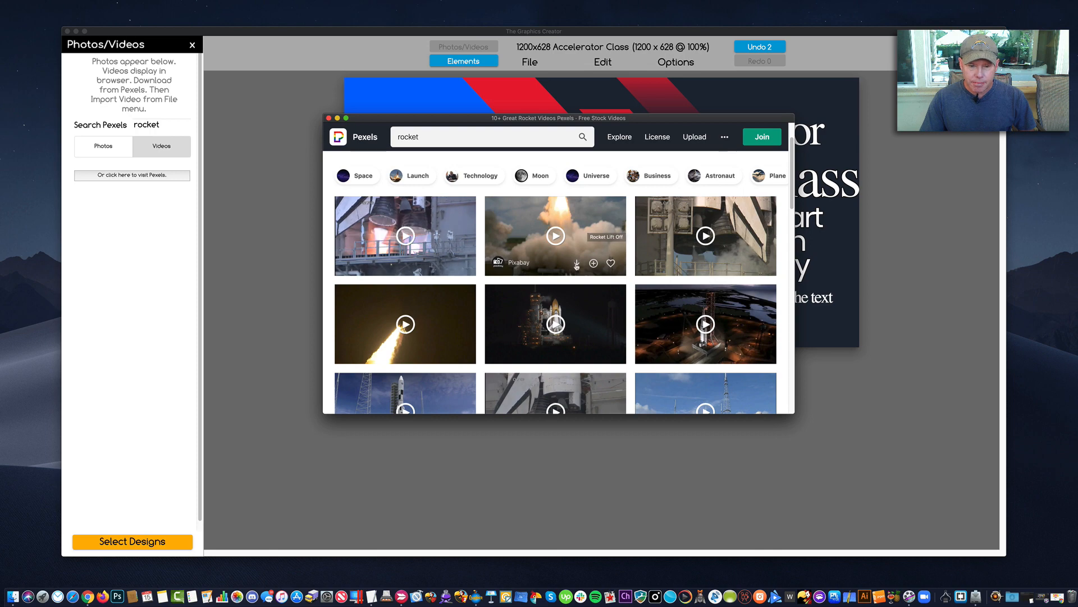
{"action": "left_click", "coordinate": [577, 263]}
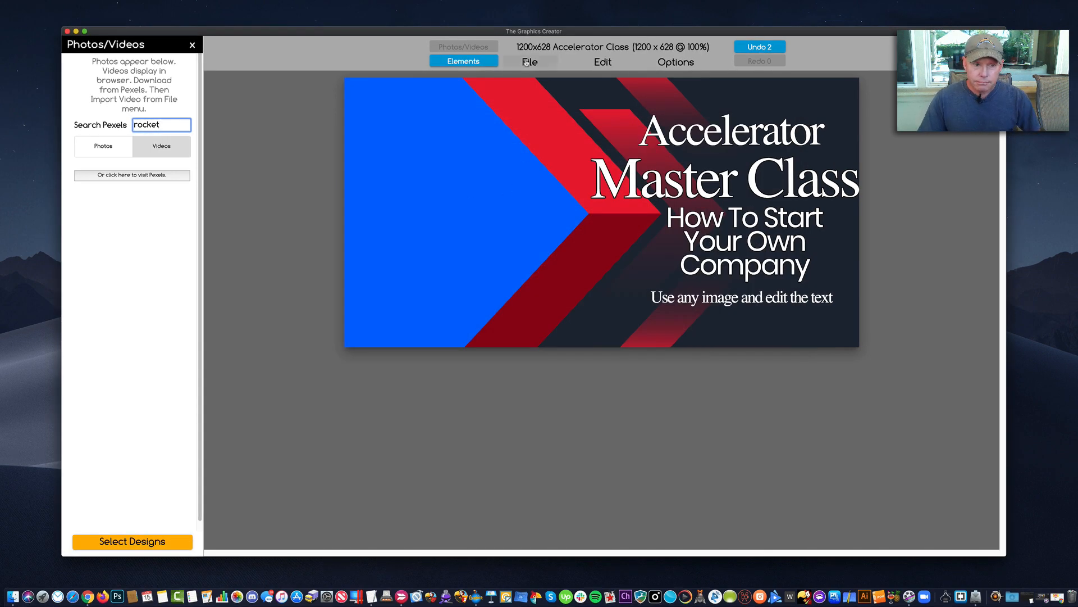
Import the downloaded rocket video from the Downloads folder into the Accelerator Master Class design
{"action": "left_click", "coordinate": [526, 62]}
{"action": "left_click", "coordinate": [539, 182]}
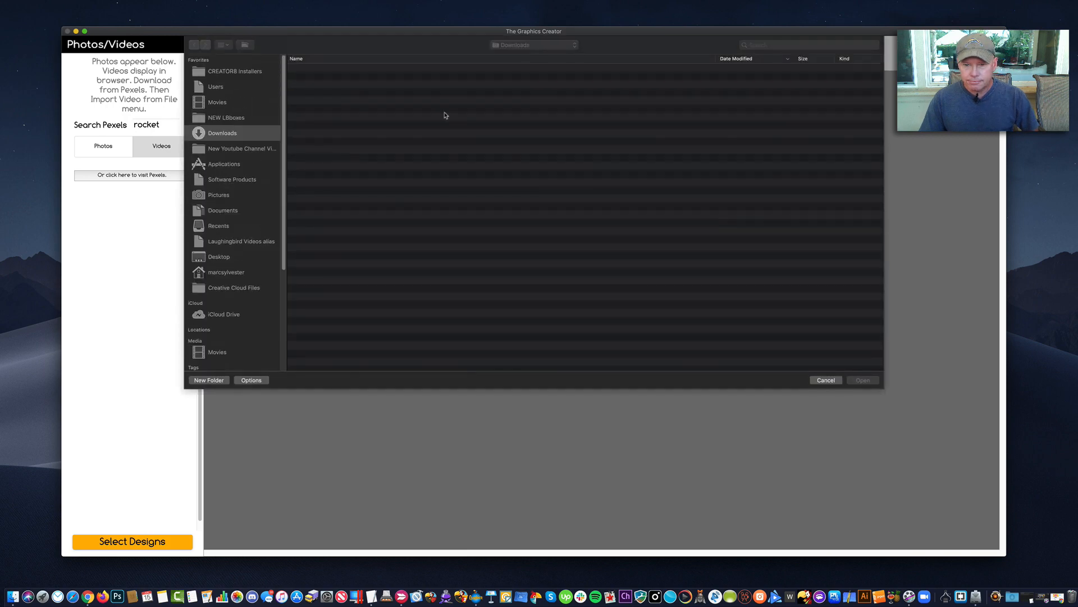
{"action": "double_click", "coordinate": [342, 72]}
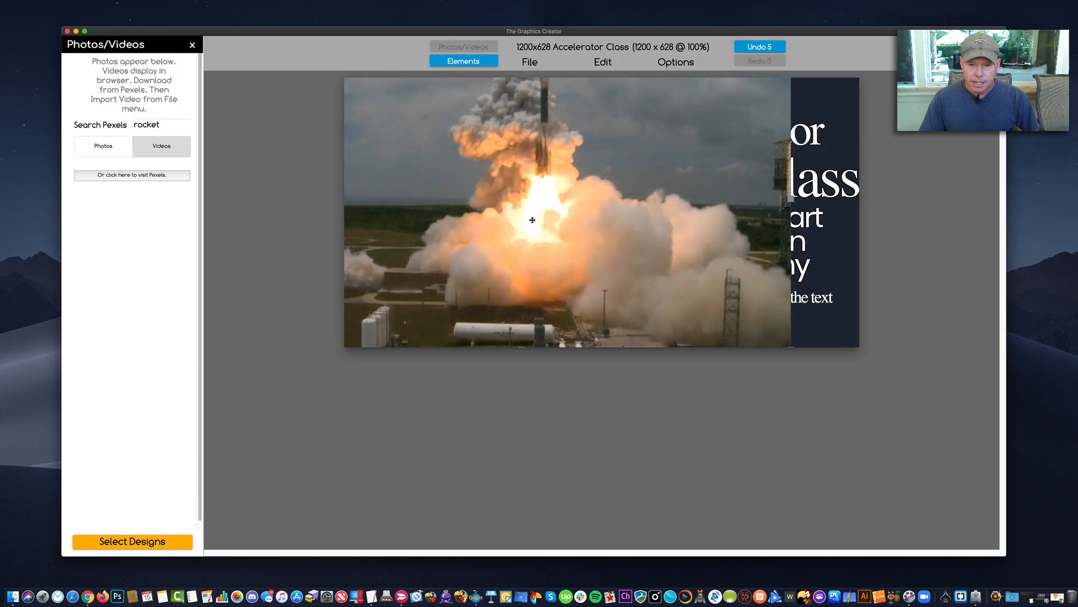
Send the rocket video behind the shapes and text, and reposition it in the area beside the red chevrons
{"action": "left_click", "coordinate": [669, 63]}
{"action": "left_click", "coordinate": [684, 132]}
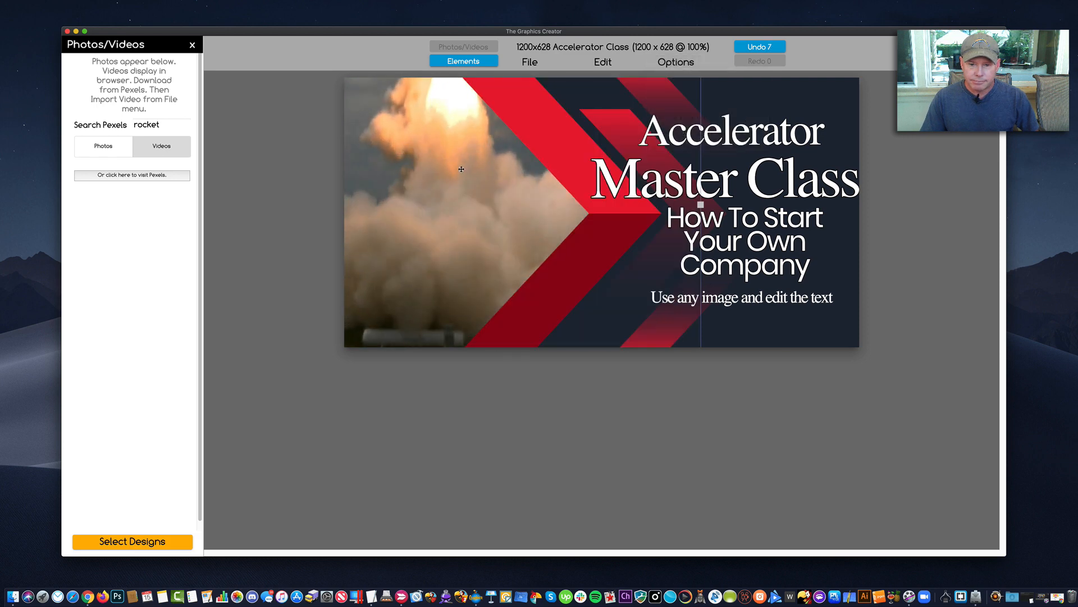
{"action": "left_click_drag", "start_coordinate": [461, 169], "coordinate": [435, 184]}
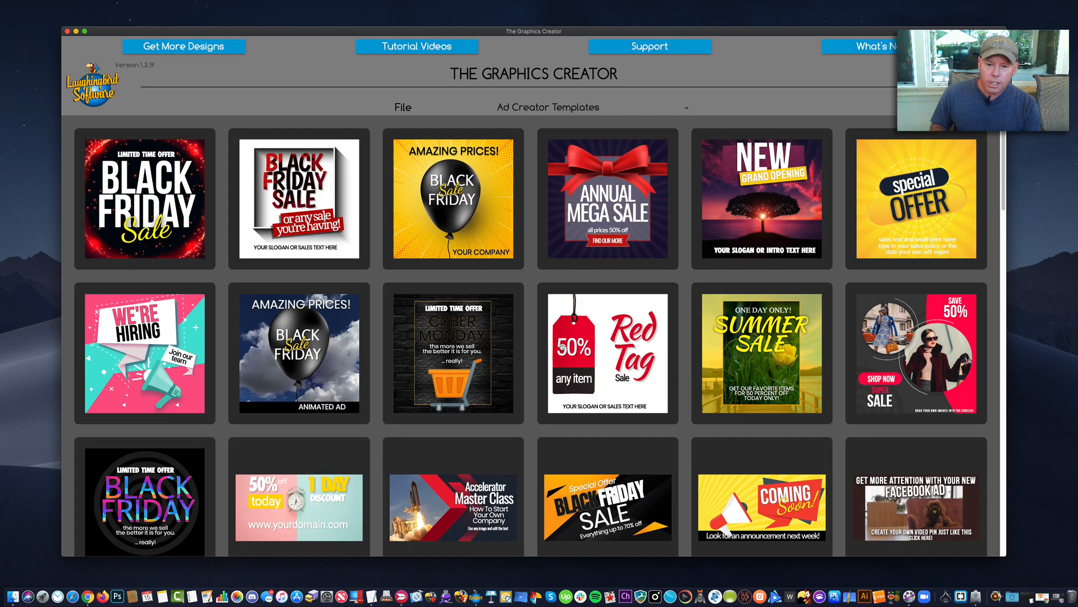
Open the 1 Day Discount ad template that shows a woman shopping on a laptop
{"action": "scroll", "coordinate": [563, 347], "scroll_direction": "down", "scroll_amount": 5}
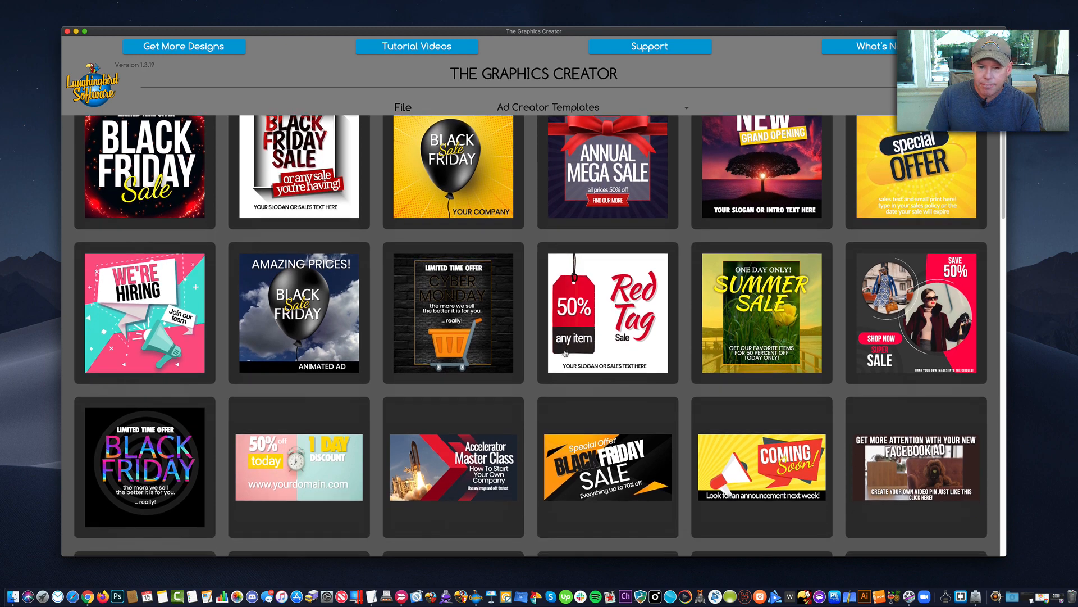
{"action": "scroll", "coordinate": [570, 382], "scroll_direction": "down", "scroll_amount": 5}
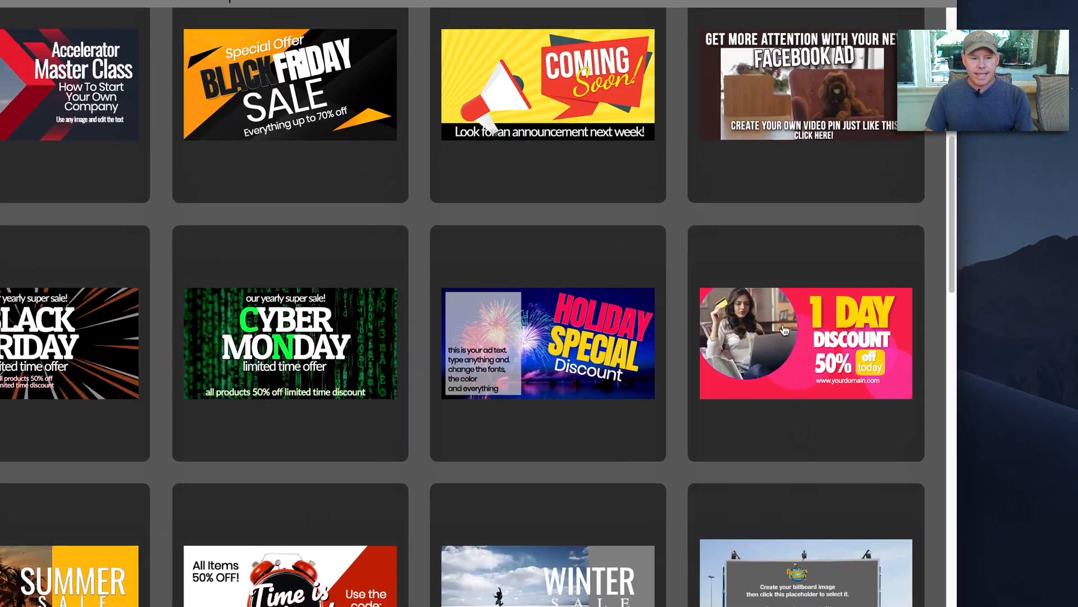
{"action": "left_click", "coordinate": [899, 305]}
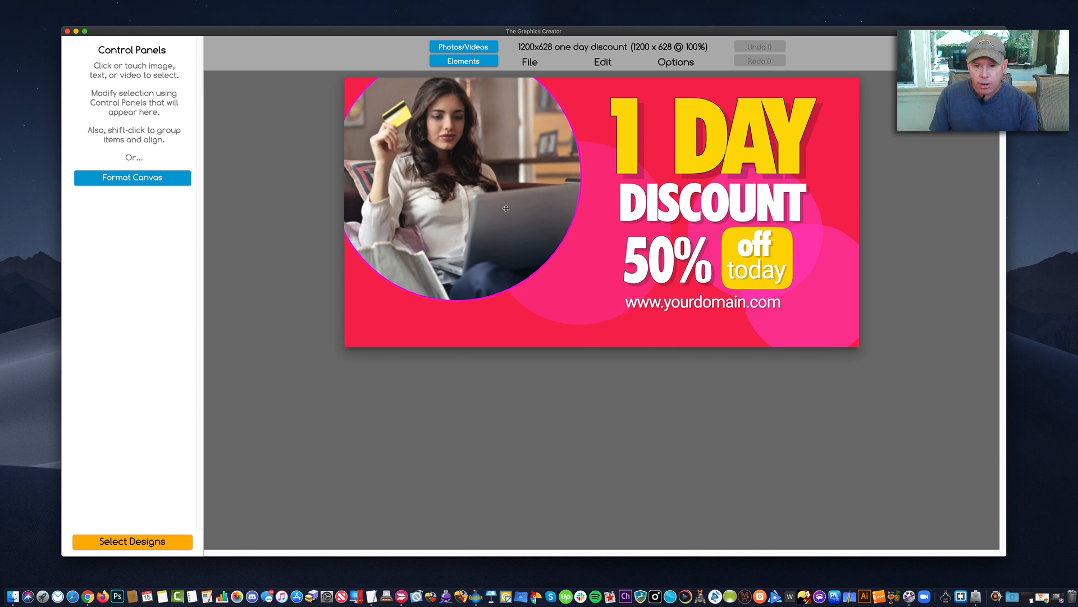
Shrink the circular photo of the woman and move it so the whole circle sits inside the canvas
{"action": "left_click_drag", "start_coordinate": [482, 137], "coordinate": [523, 167]}
{"action": "left_click_drag", "start_coordinate": [625, 332], "coordinate": [543, 249]}
{"action": "left_click_drag", "start_coordinate": [506, 187], "coordinate": [505, 226]}
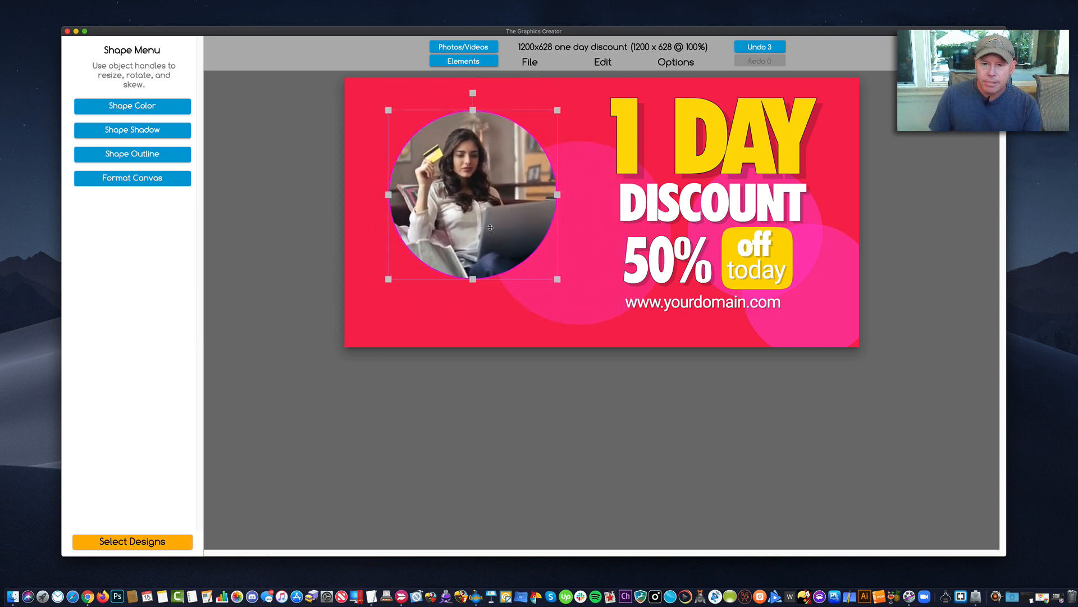
Search the Pexels photos for "men shopping"
{"action": "left_click", "coordinate": [477, 49]}
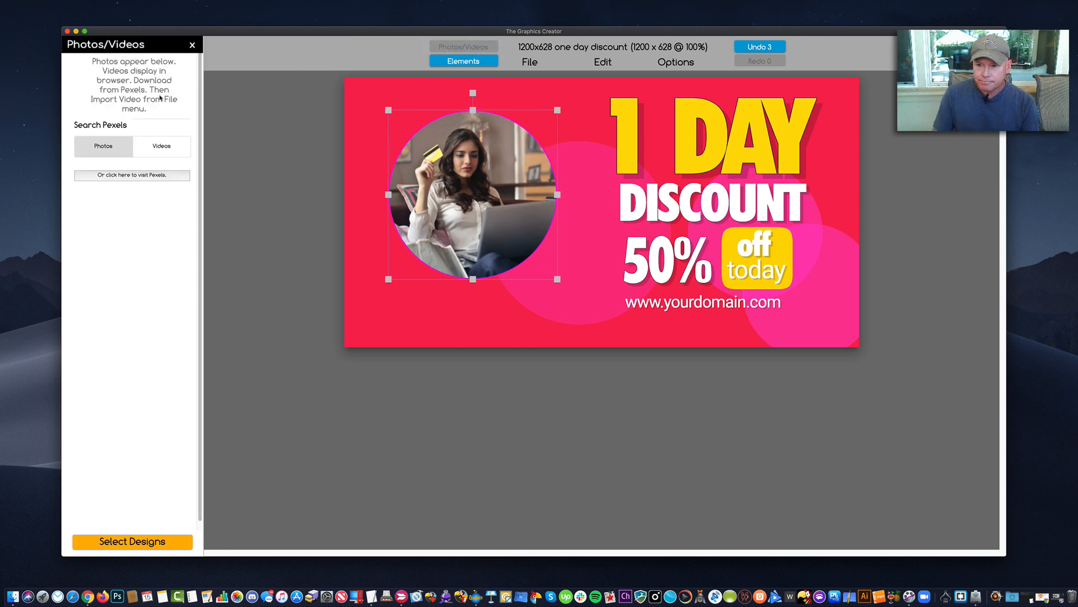
{"action": "left_click", "coordinate": [147, 129]}
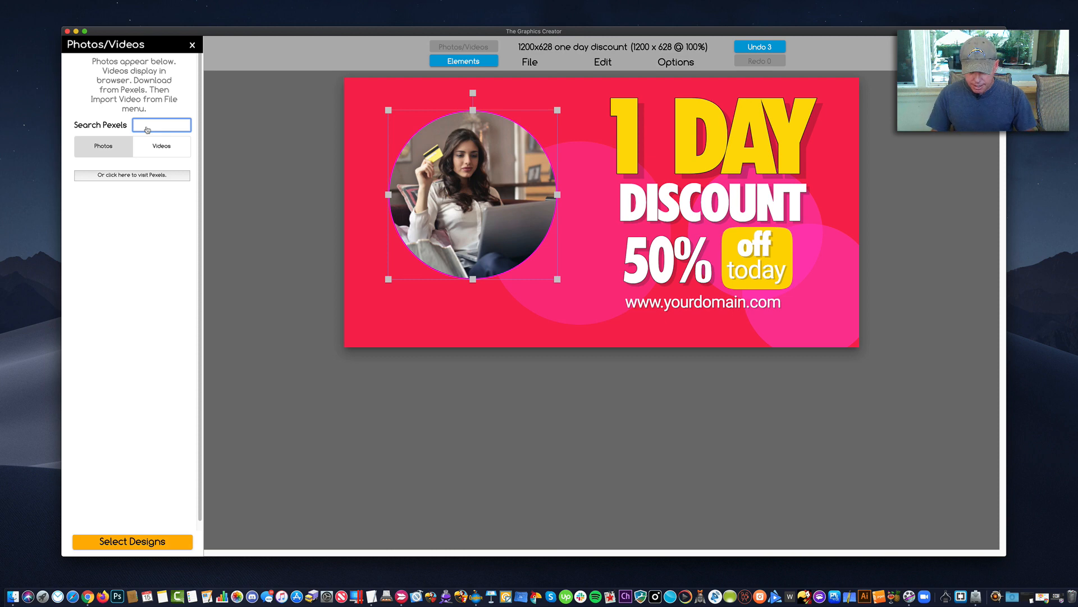
{"action": "type", "text": "men sho"}
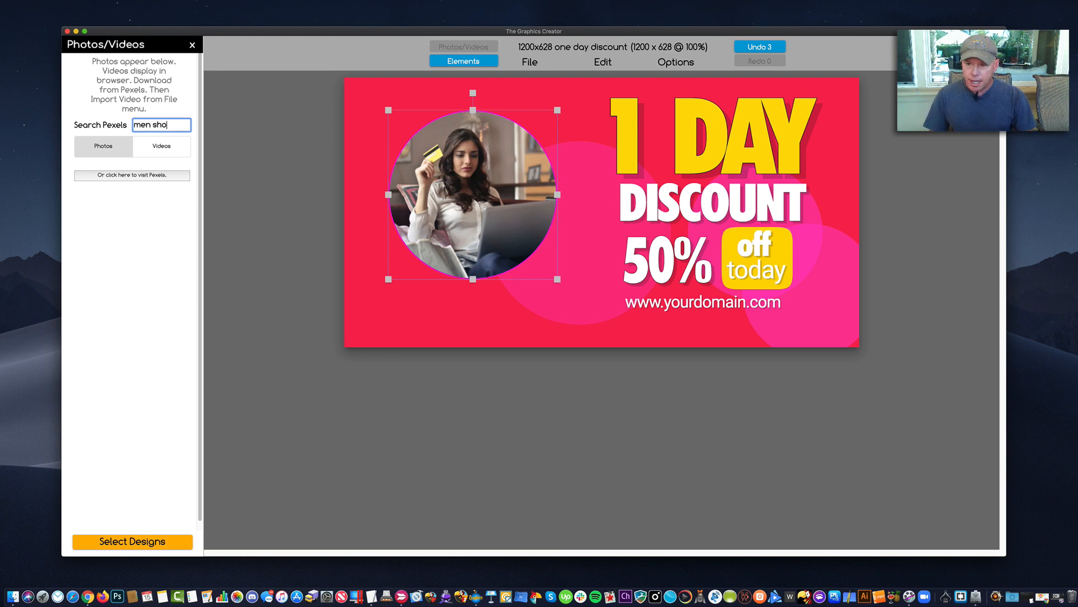
{"action": "type", "text": "pping"}
{"action": "key", "text": "Return"}
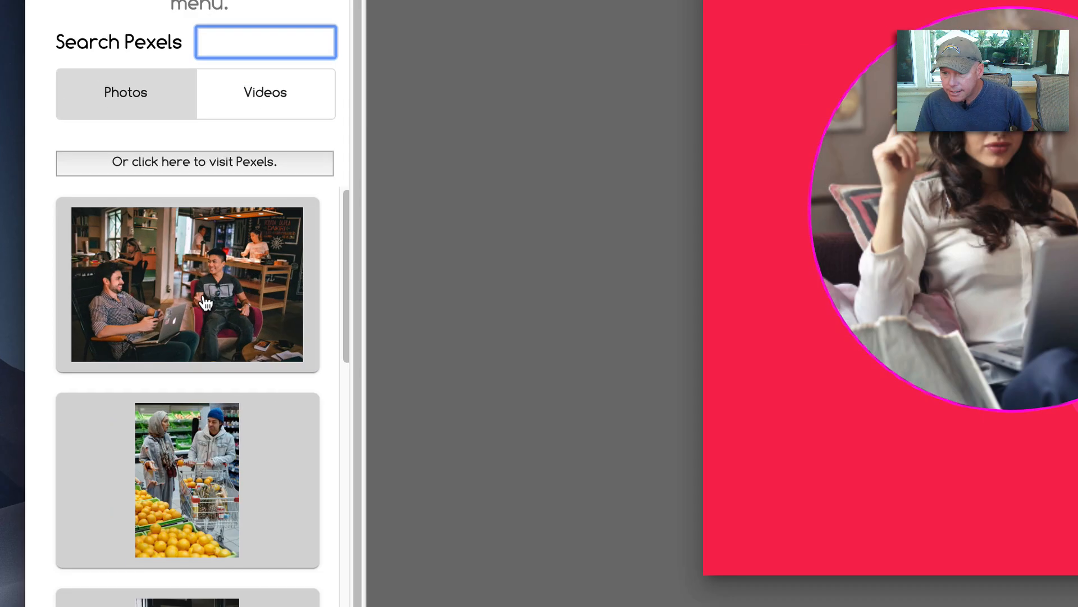
Try placing the photo of the two seated men directly on the canvas and moving it
{"action": "left_click_drag", "start_coordinate": [129, 230], "coordinate": [282, 207]}
{"action": "left_click_drag", "start_coordinate": [554, 240], "coordinate": [1071, 238]}
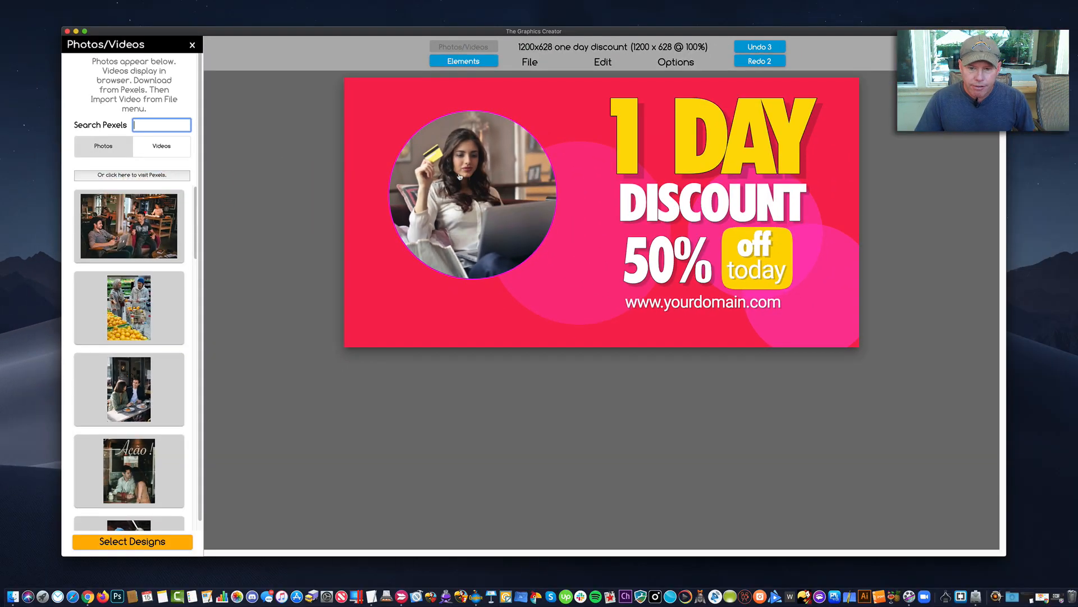
Fill the circle with the photo of the two seated men, using an image width of 161 and a horizontal offset of -1000
{"action": "left_click", "coordinate": [459, 176]}
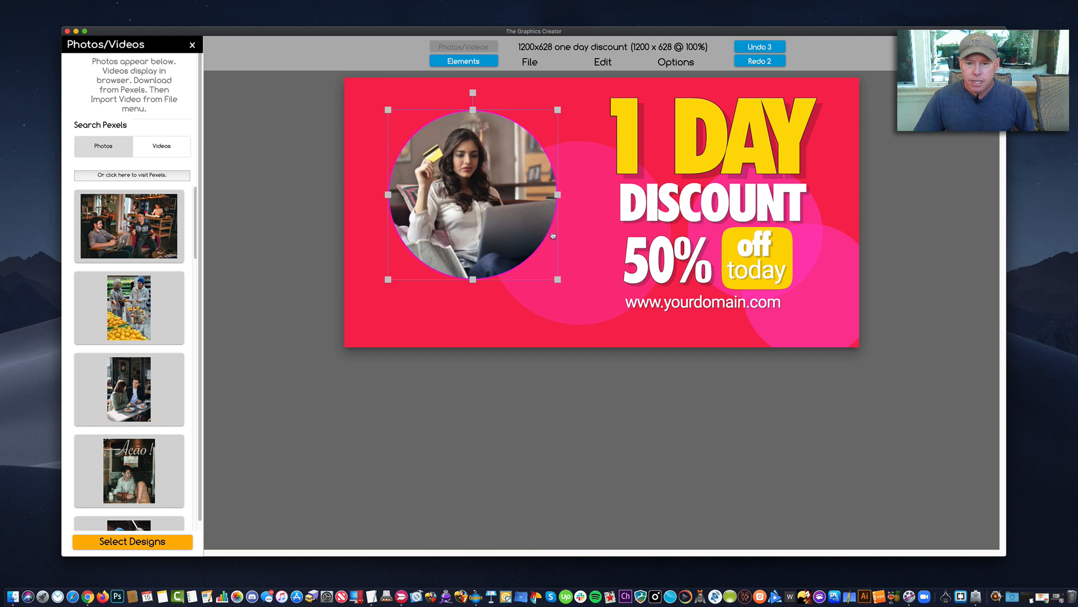
{"action": "left_click_drag", "start_coordinate": [129, 239], "coordinate": [469, 204]}
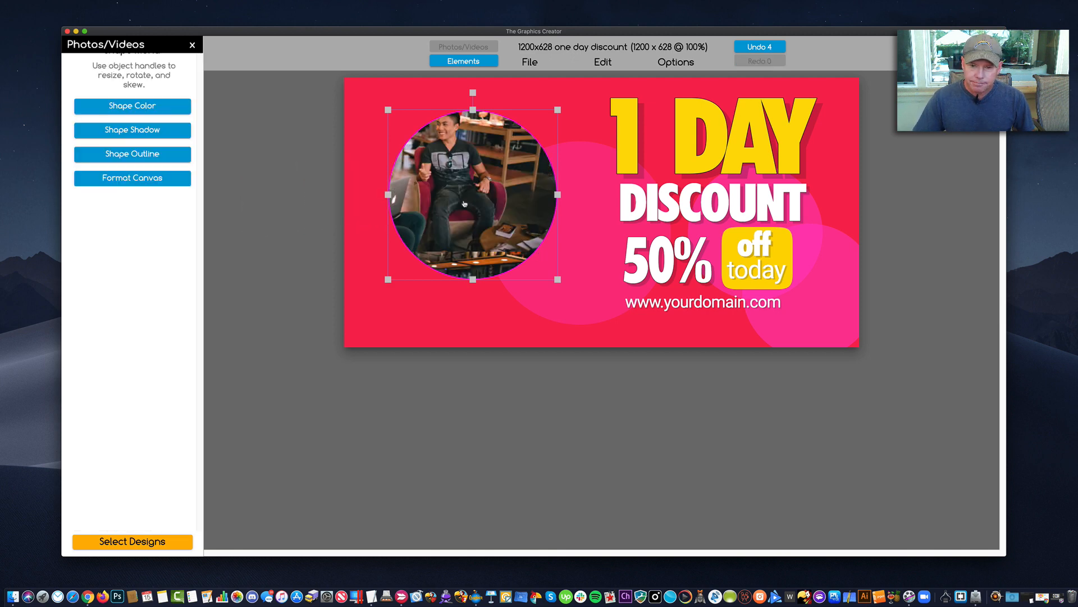
{"action": "left_click", "coordinate": [132, 109]}
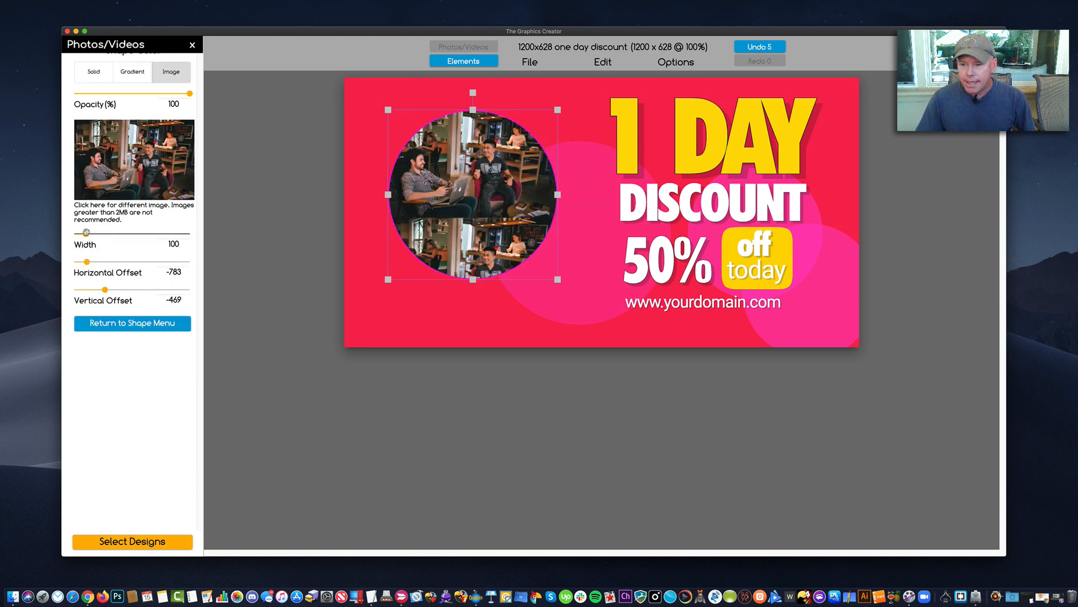
{"action": "left_click_drag", "start_coordinate": [85, 232], "coordinate": [74, 261]}
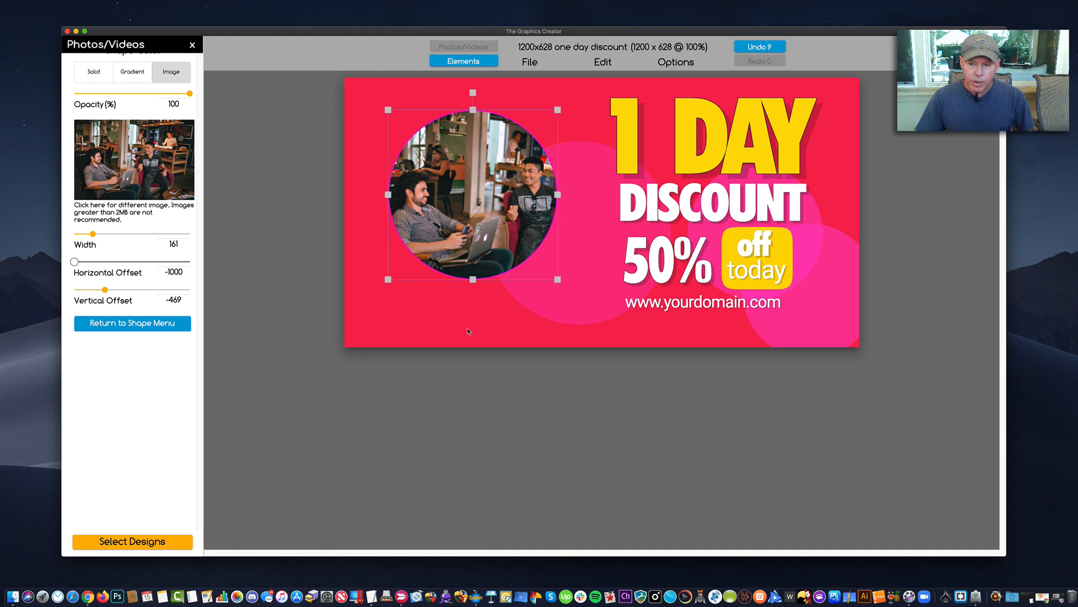
{"action": "left_click", "coordinate": [192, 45]}
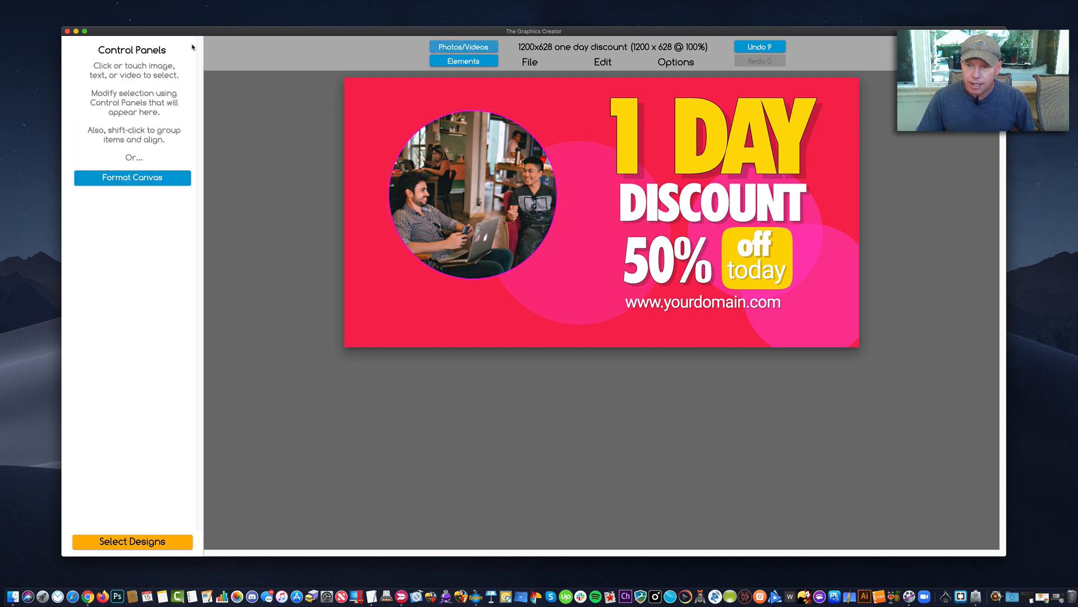
Change the canvas background colour to bright blue (00B3F8)
{"action": "left_click", "coordinate": [405, 289]}
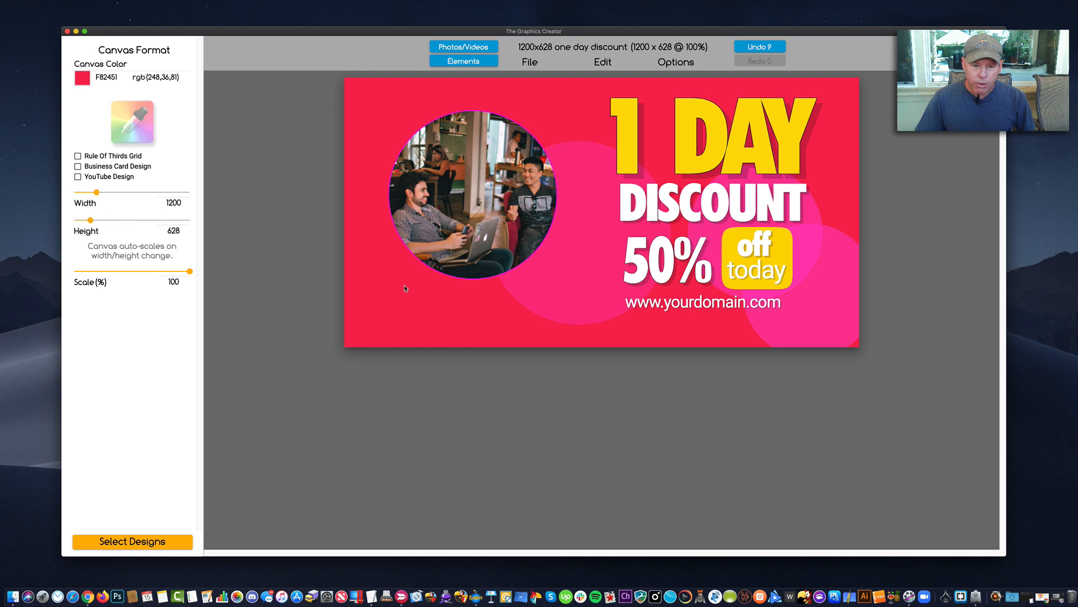
{"action": "left_click", "coordinate": [79, 81]}
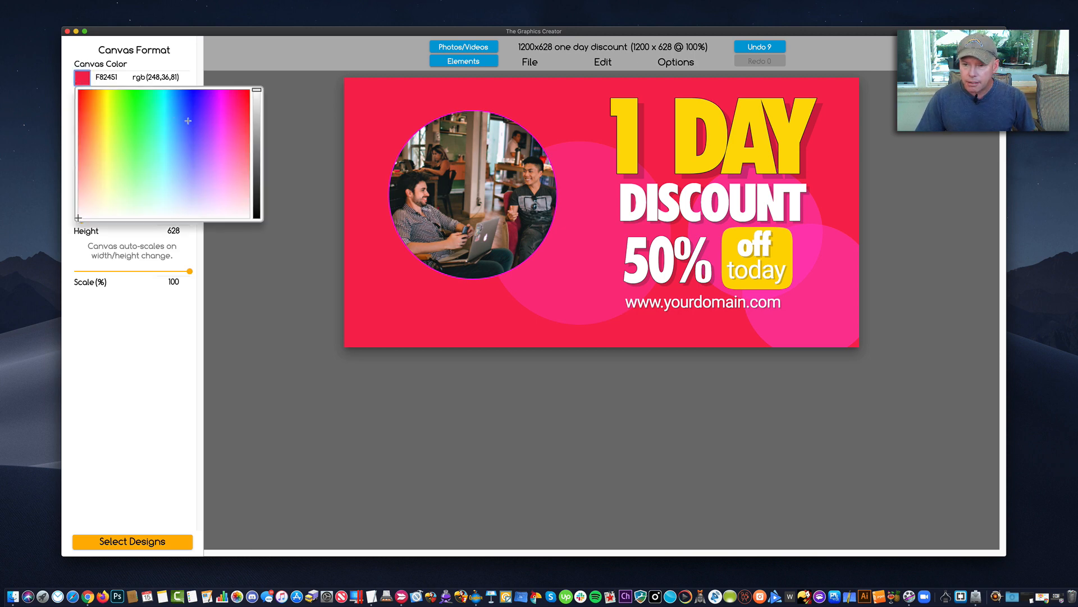
{"action": "left_click", "coordinate": [131, 352]}
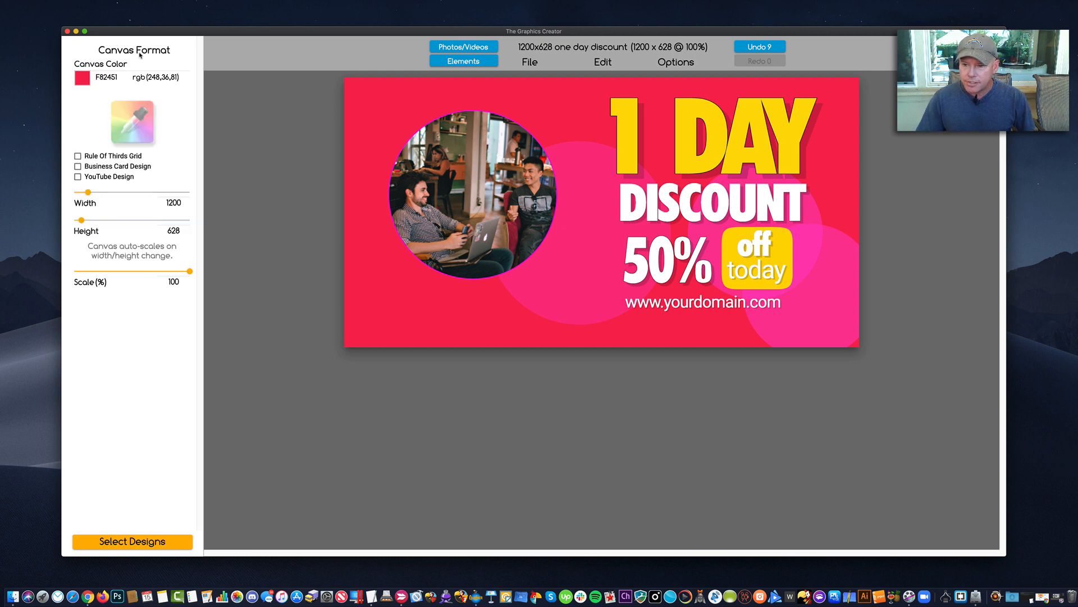
{"action": "left_click", "coordinate": [82, 82]}
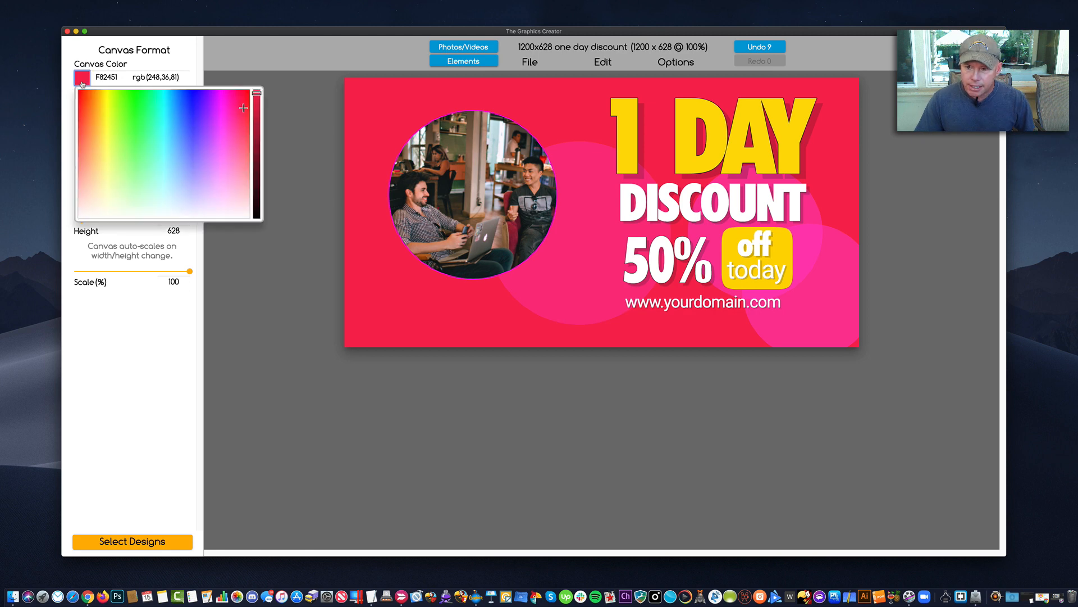
{"action": "left_click_drag", "start_coordinate": [243, 108], "coordinate": [171, 90]}
Recolour the "1 DAY" headline text to solid white
{"action": "left_click", "coordinate": [633, 116]}
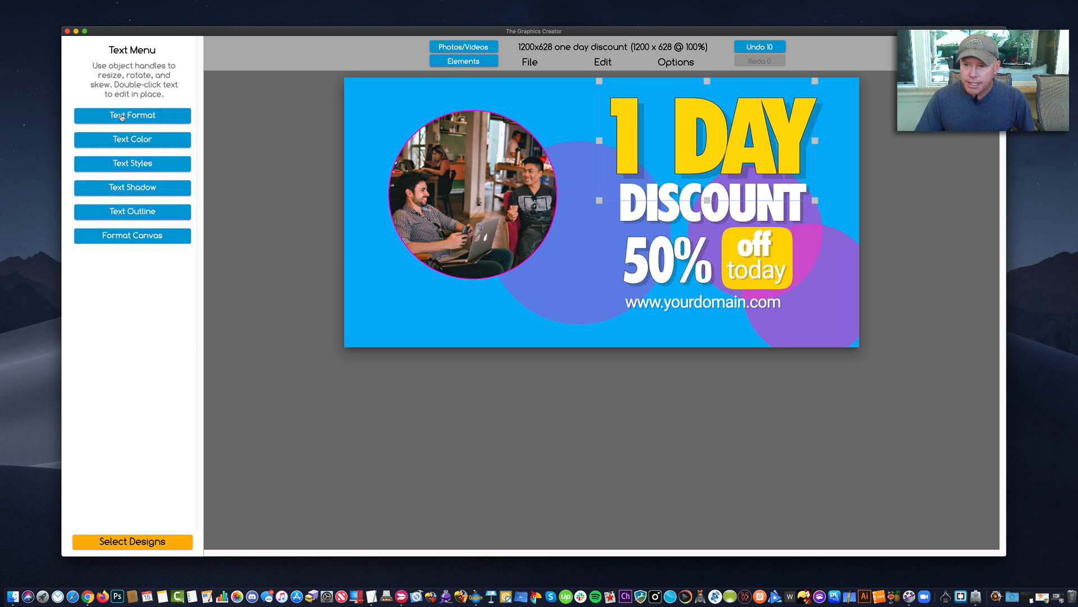
{"action": "left_click", "coordinate": [127, 141]}
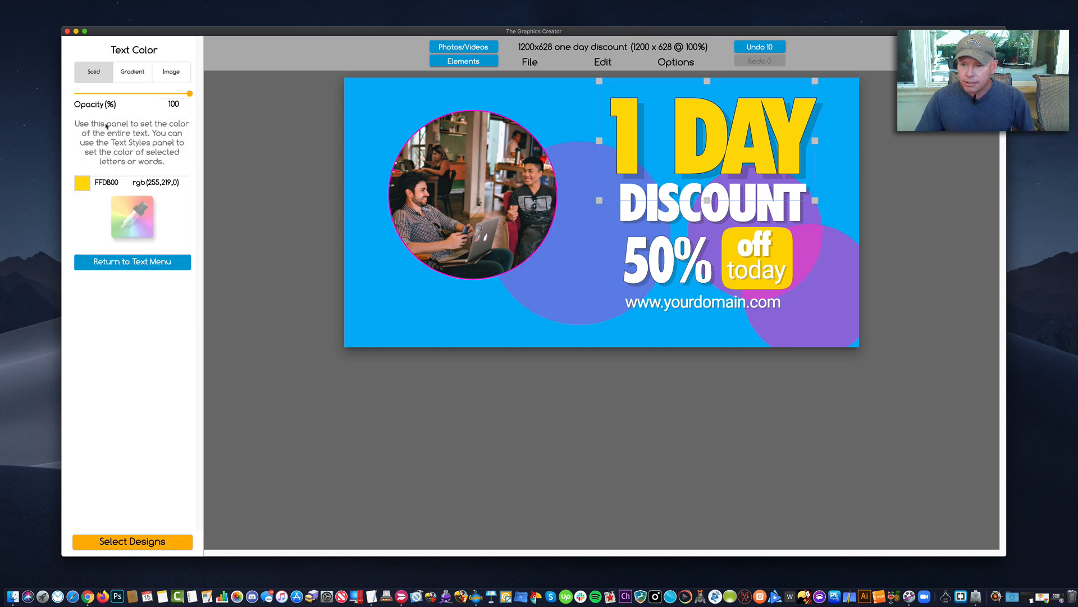
{"action": "left_click", "coordinate": [82, 183]}
{"action": "left_click_drag", "start_coordinate": [257, 236], "coordinate": [258, 176]}
{"action": "left_click", "coordinate": [424, 268]}
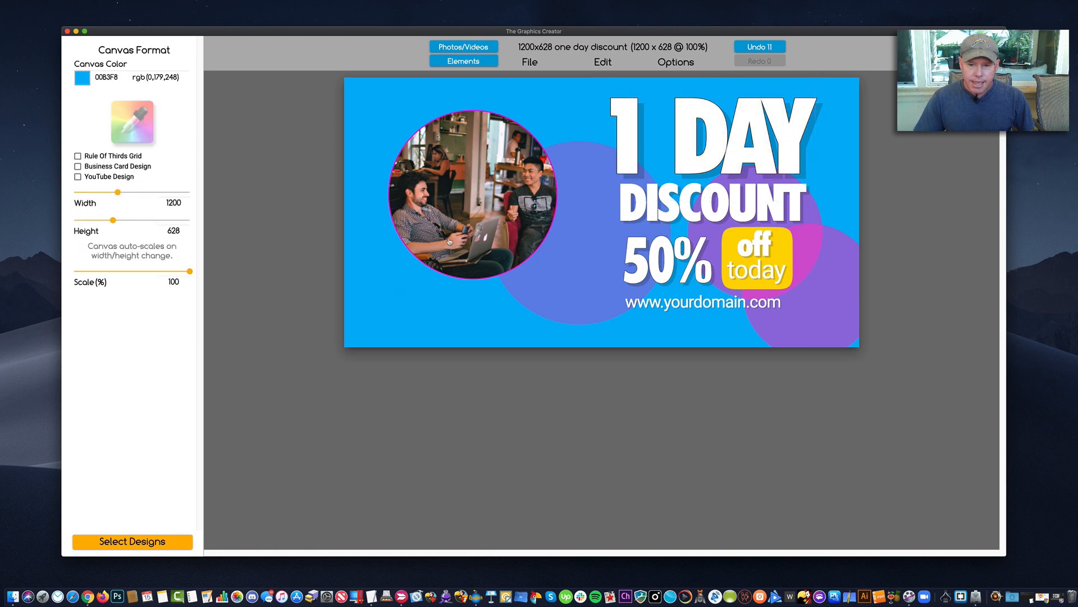
Move the circular photo toward the canvas's upper-left corner and enlarge it until it nearly fills the canvas height
{"action": "left_click_drag", "start_coordinate": [452, 235], "coordinate": [416, 206]}
{"action": "left_click_drag", "start_coordinate": [521, 251], "coordinate": [597, 325]}
{"action": "left_click_drag", "start_coordinate": [504, 273], "coordinate": [507, 273]}
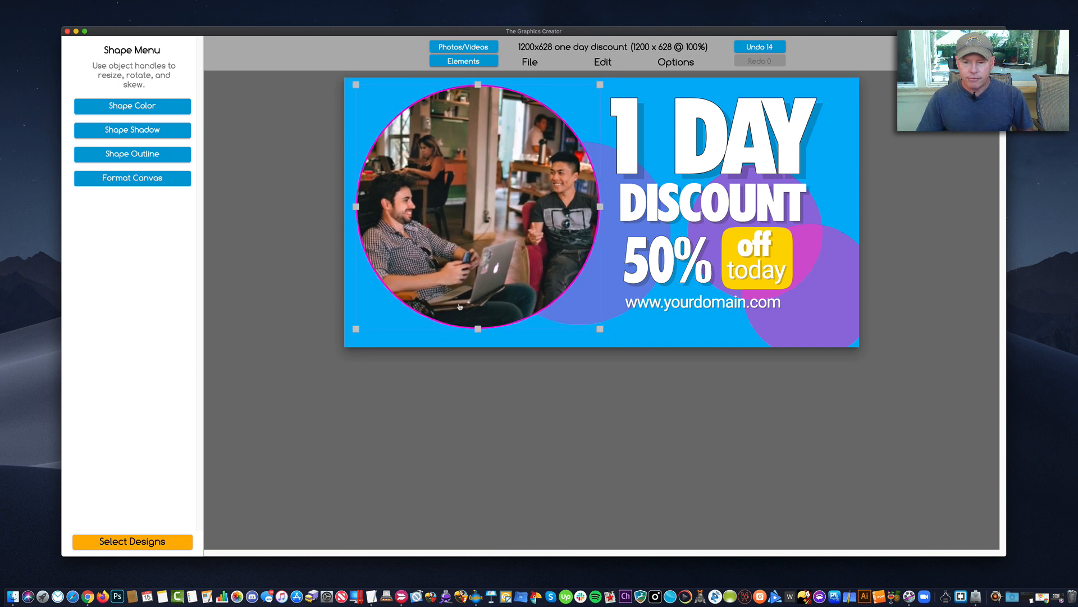
{"action": "left_click", "coordinate": [635, 331]}
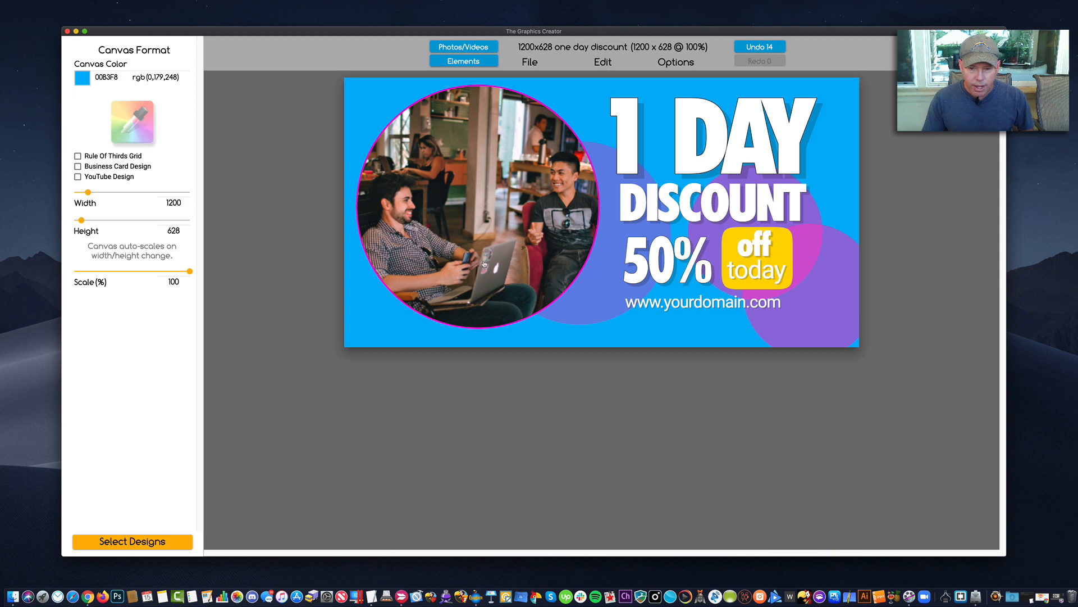
Shrink the circular photo to about 60 percent of the canvas height and place it just inside the canvas's upper-left corner
{"action": "left_click_drag", "start_coordinate": [483, 264], "coordinate": [481, 261]}
{"action": "left_click_drag", "start_coordinate": [598, 327], "coordinate": [516, 245]}
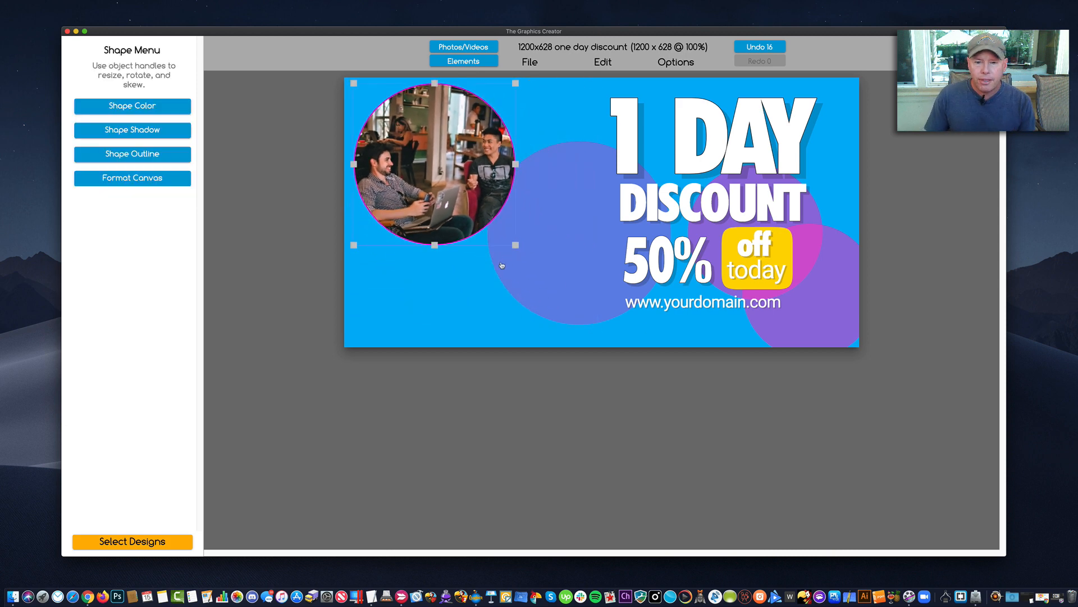
{"action": "left_click_drag", "start_coordinate": [438, 198], "coordinate": [441, 203]}
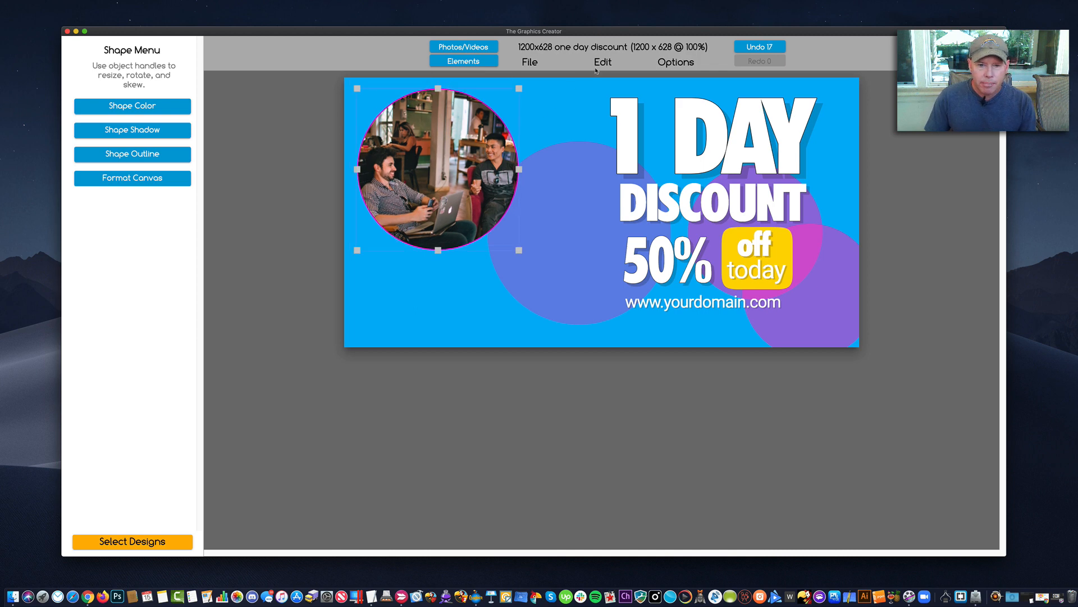
Duplicate the circular photo and place the copy below and to the right, partly overlapping the original
{"action": "left_click", "coordinate": [604, 62]}
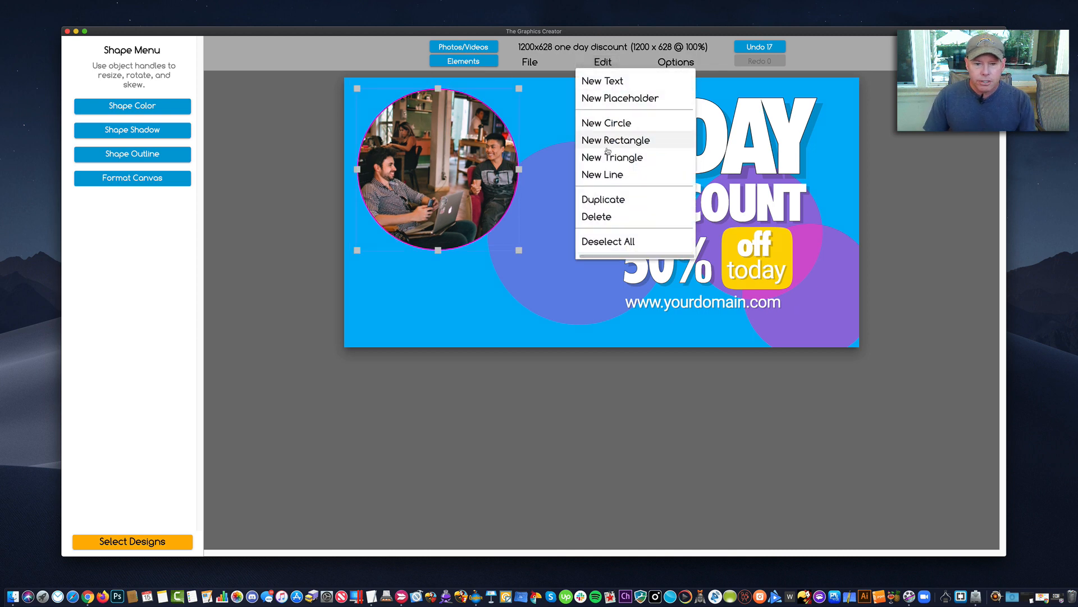
{"action": "left_click", "coordinate": [606, 205]}
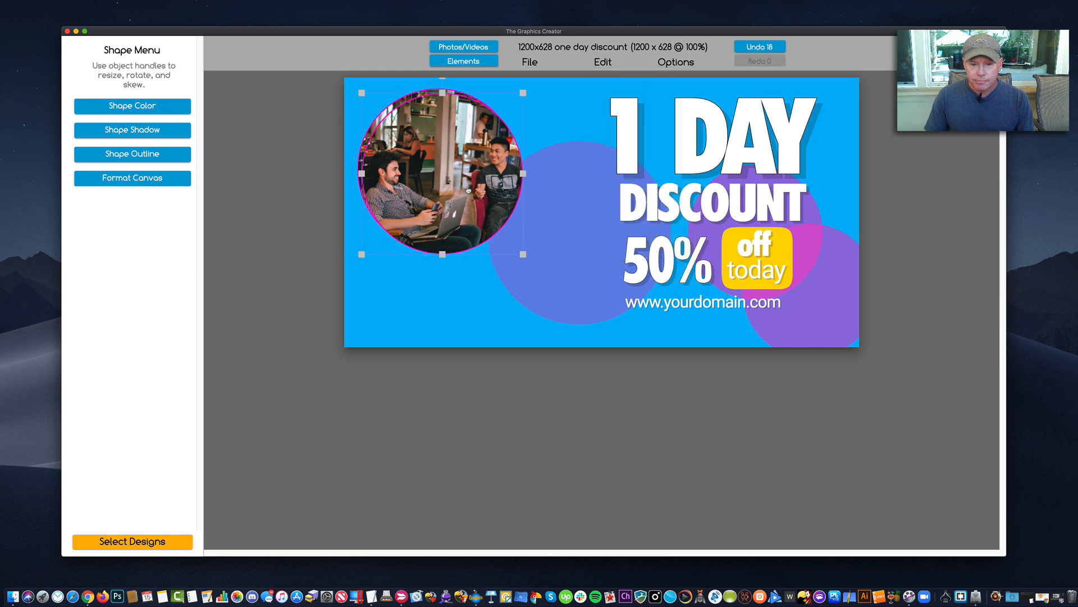
{"action": "left_click_drag", "start_coordinate": [459, 181], "coordinate": [545, 259]}
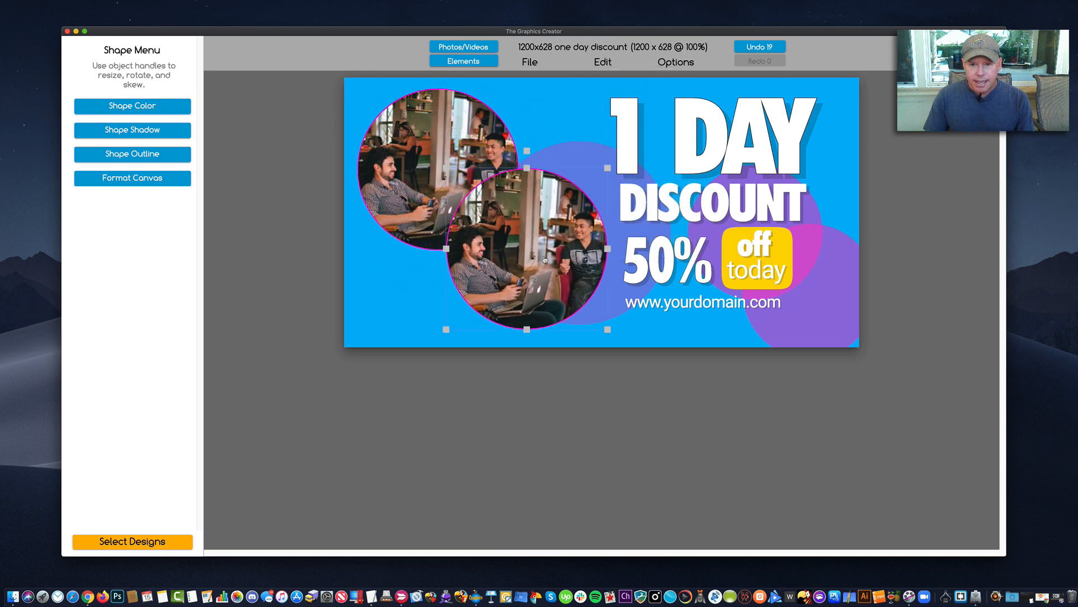
Search the Pexels photos for "woman shopping"
{"action": "left_click", "coordinate": [466, 45]}
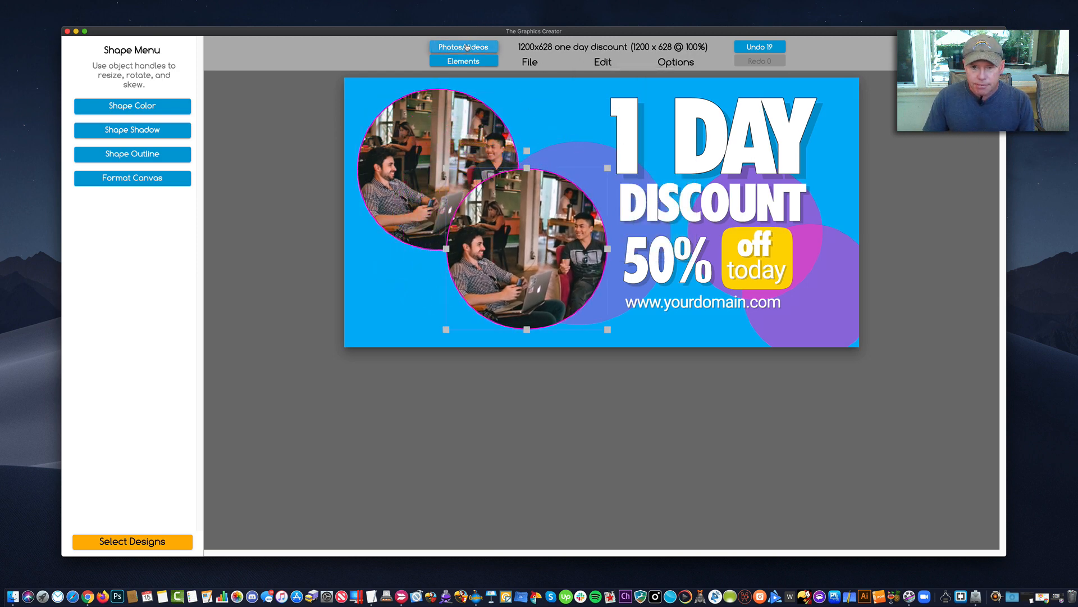
{"action": "left_click", "coordinate": [185, 125]}
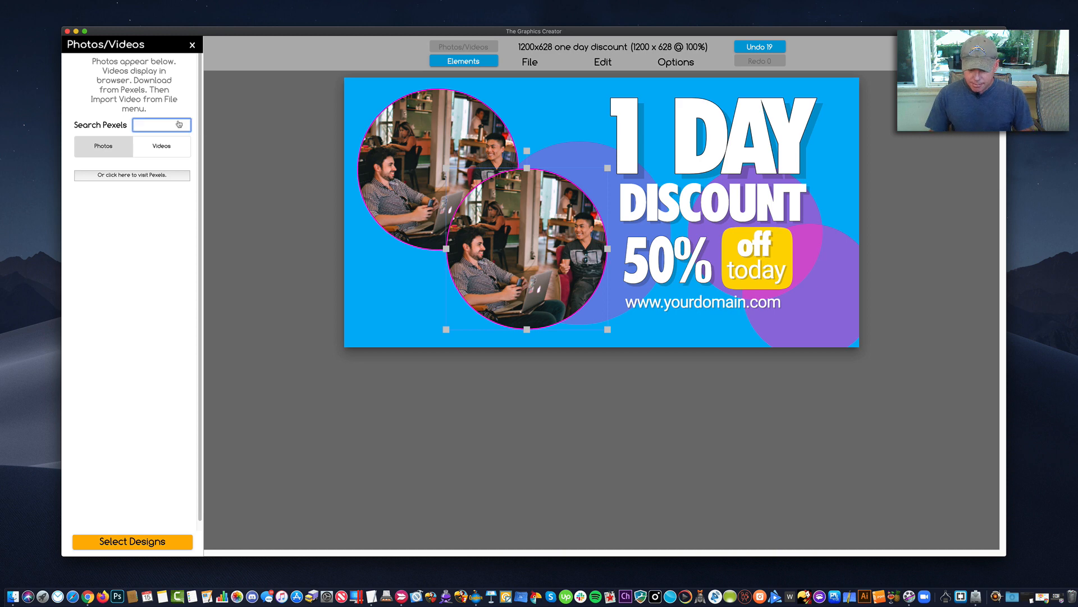
{"action": "type", "text": "W"}
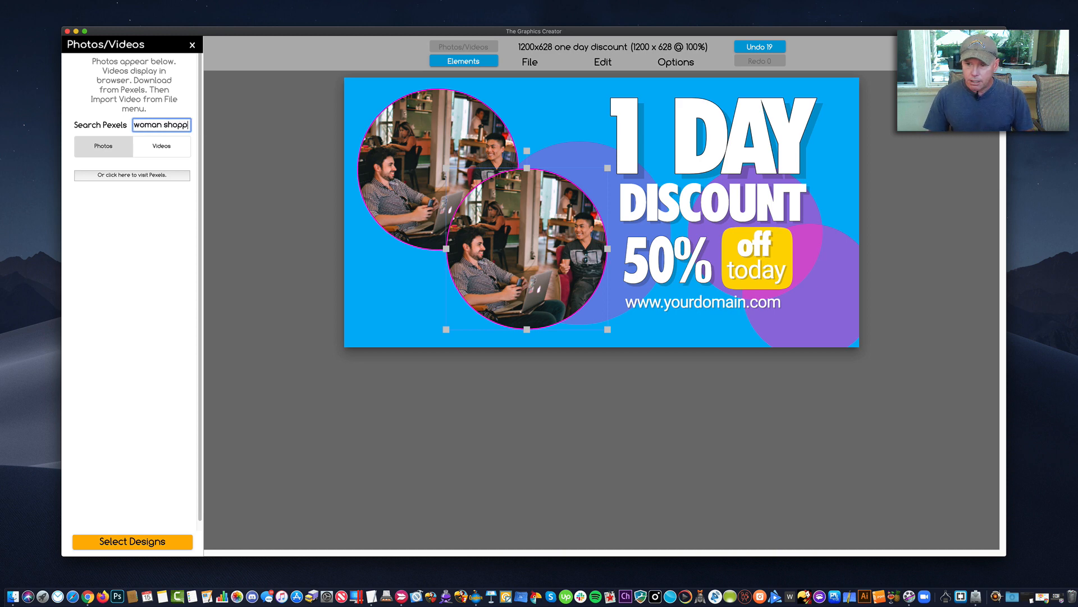
{"action": "key", "text": "Return"}
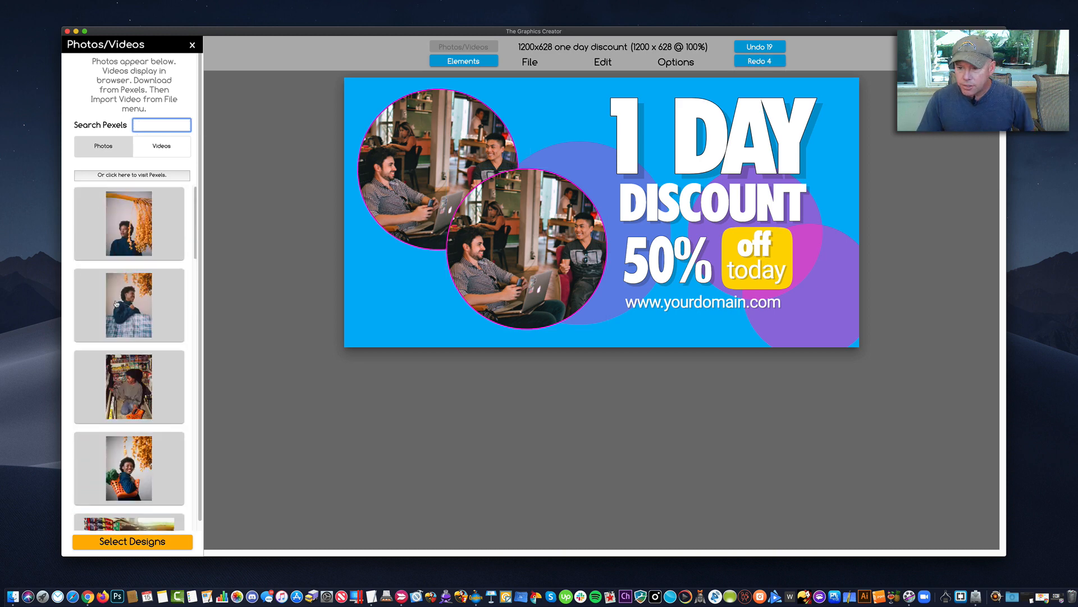
Fill the duplicated circle with the photo of the woman in the blue sweater and set its image width to 213
{"action": "left_click_drag", "start_coordinate": [133, 308], "coordinate": [508, 270]}
{"action": "left_click", "coordinate": [472, 263]}
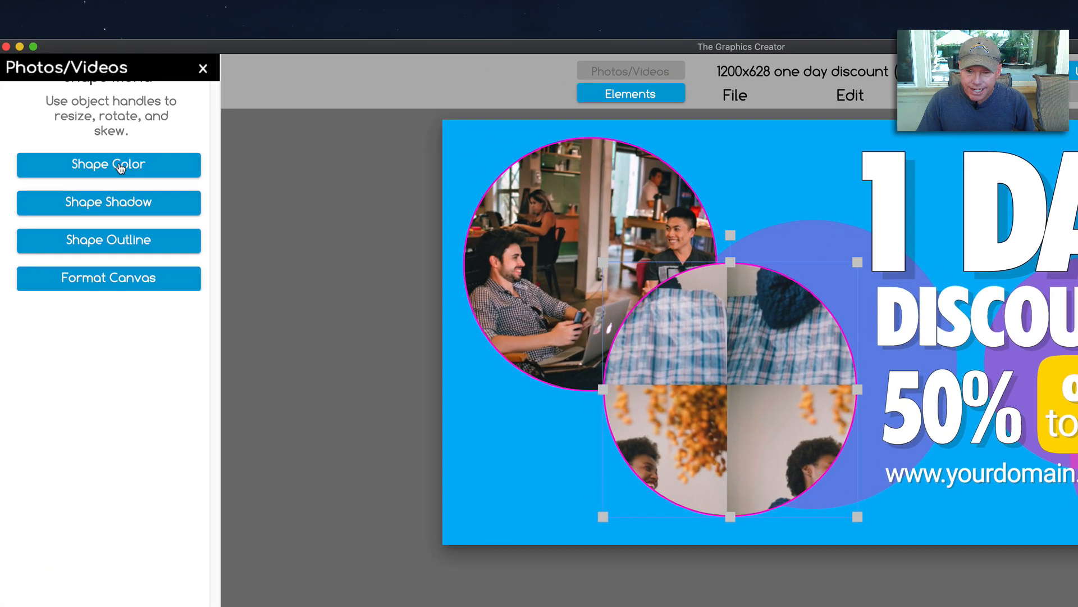
{"action": "left_click", "coordinate": [141, 106]}
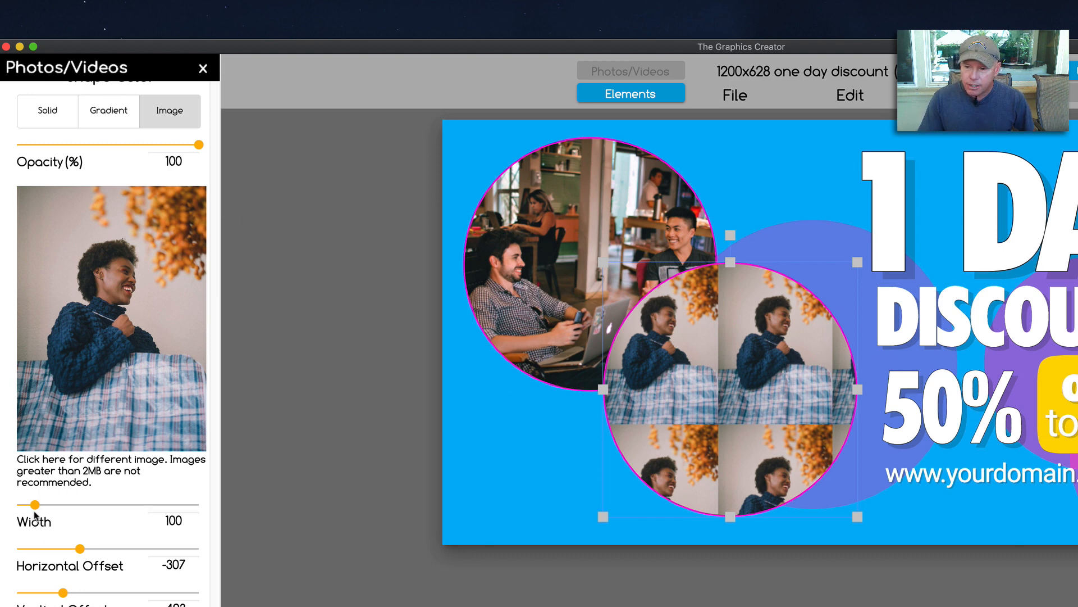
{"action": "left_click_drag", "start_coordinate": [34, 507], "coordinate": [55, 509]}
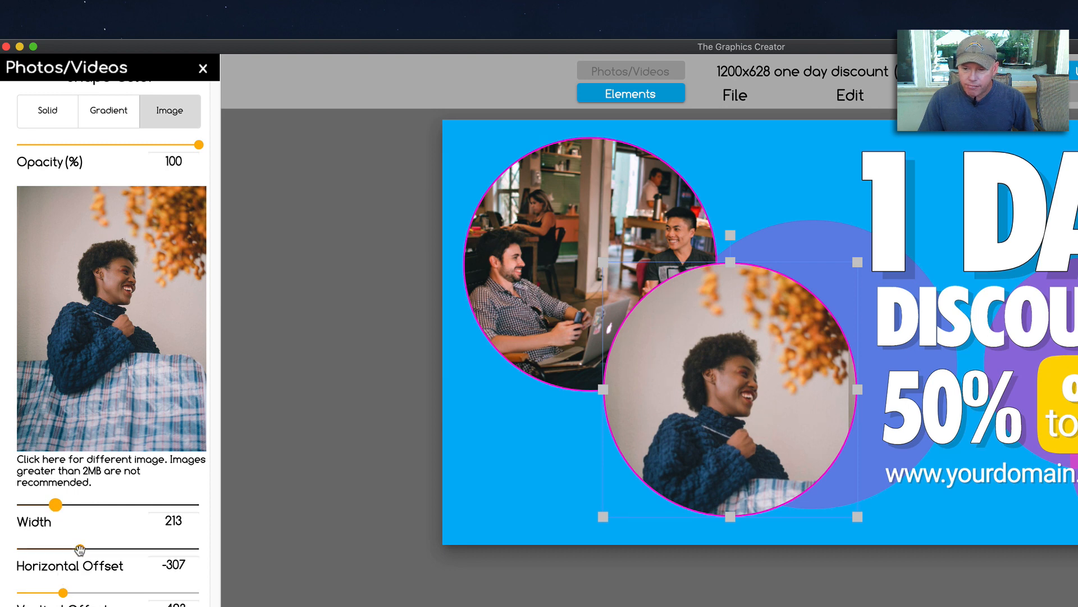
{"action": "left_click_drag", "start_coordinate": [79, 549], "coordinate": [80, 550]}
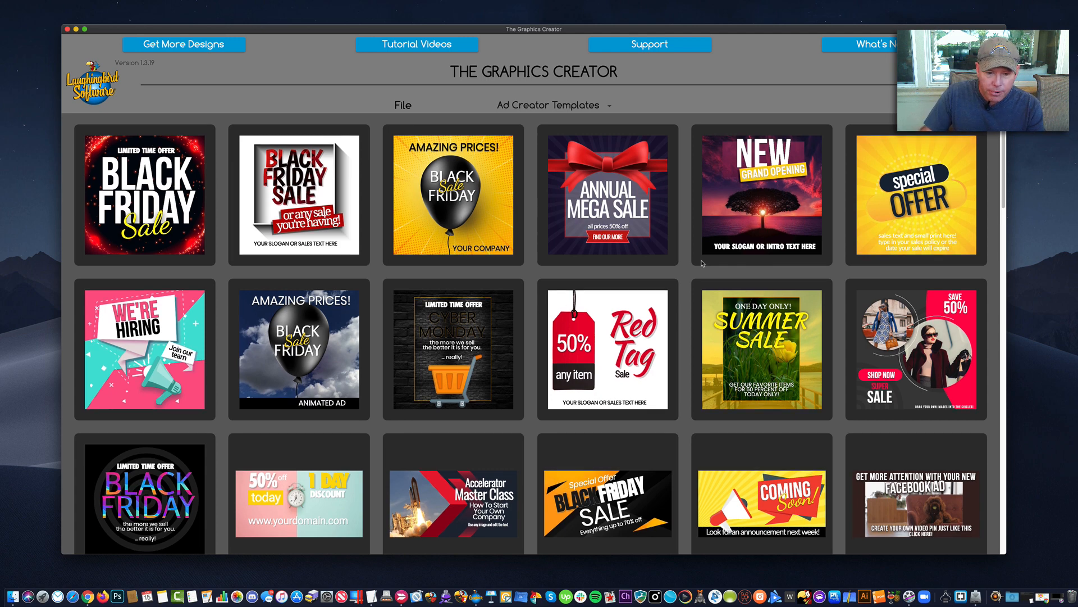
Open the "Time is Ticking!" ad template with the red alarm clock from the Ad Creator Templates
{"action": "scroll", "coordinate": [709, 250], "scroll_direction": "down", "scroll_amount": 3}
{"action": "scroll", "coordinate": [702, 264], "scroll_direction": "down", "scroll_amount": 4}
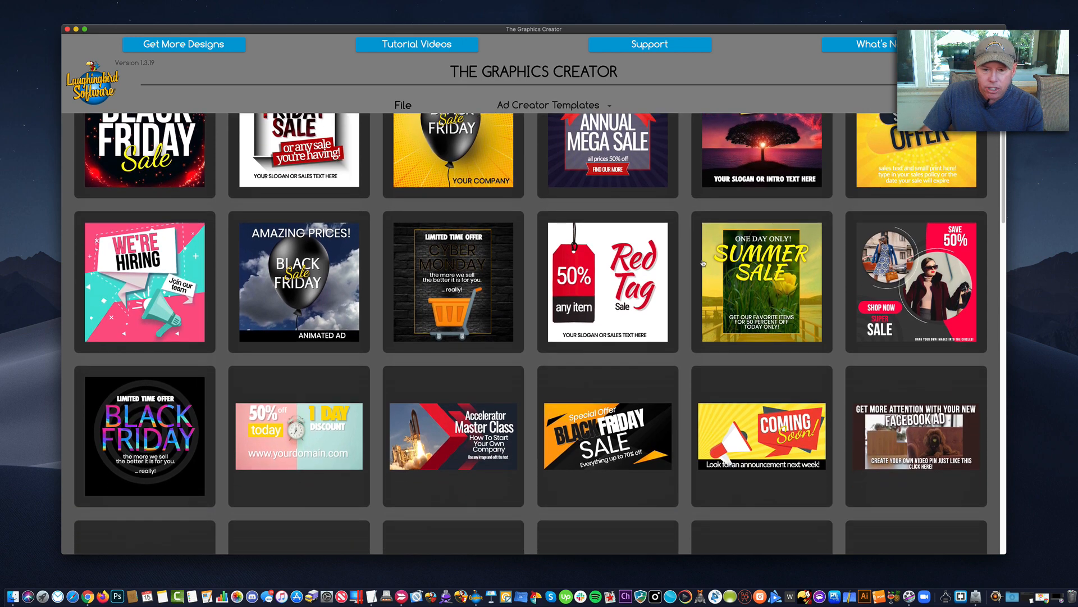
{"action": "scroll", "coordinate": [704, 262], "scroll_direction": "down", "scroll_amount": 10}
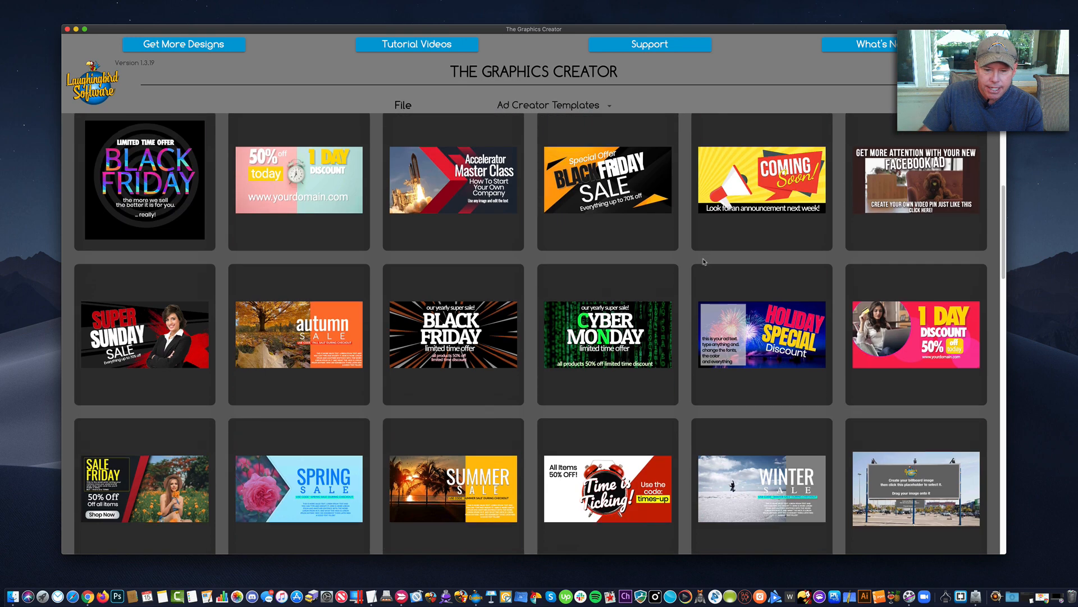
{"action": "scroll", "coordinate": [706, 260], "scroll_direction": "down", "scroll_amount": 2}
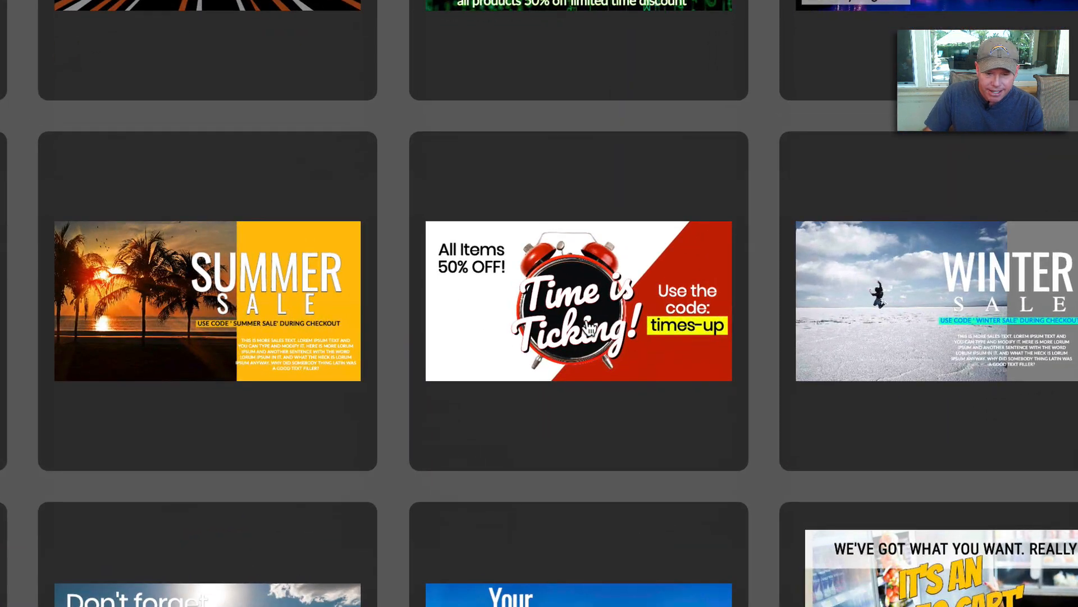
{"action": "left_click", "coordinate": [591, 325]}
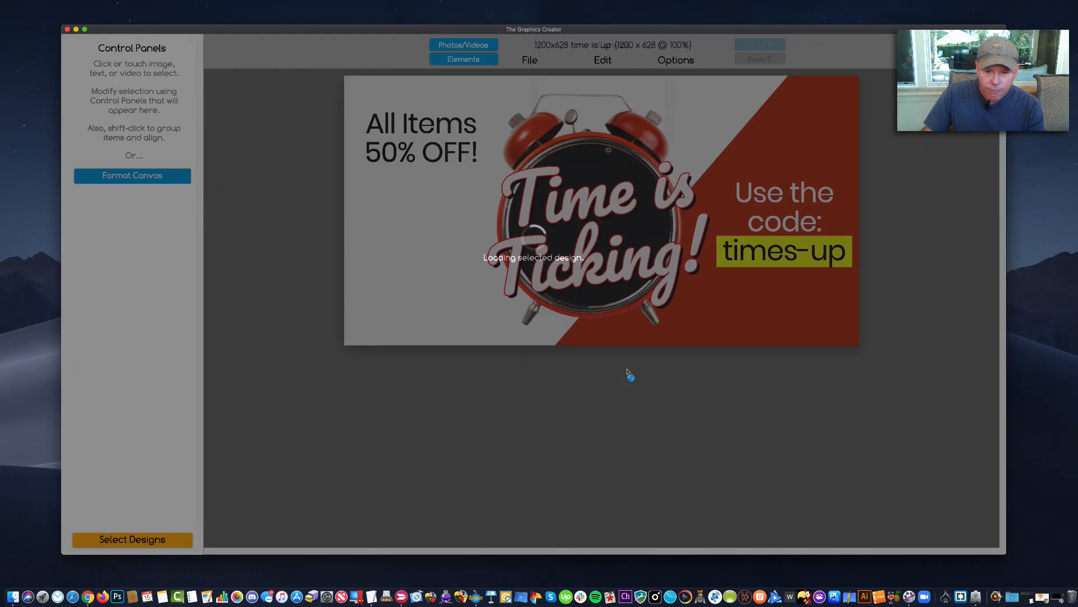
Delete the red alarm clock image and change the headline to "Software for Programmers"
{"action": "mouse_move", "coordinate": [618, 160]}
{"action": "left_mouse_down"}
{"action": "mouse_move", "coordinate": [592, 141]}
{"action": "mouse_move", "coordinate": [610, 152]}
{"action": "mouse_move", "coordinate": [599, 157]}
{"action": "left_mouse_up"}
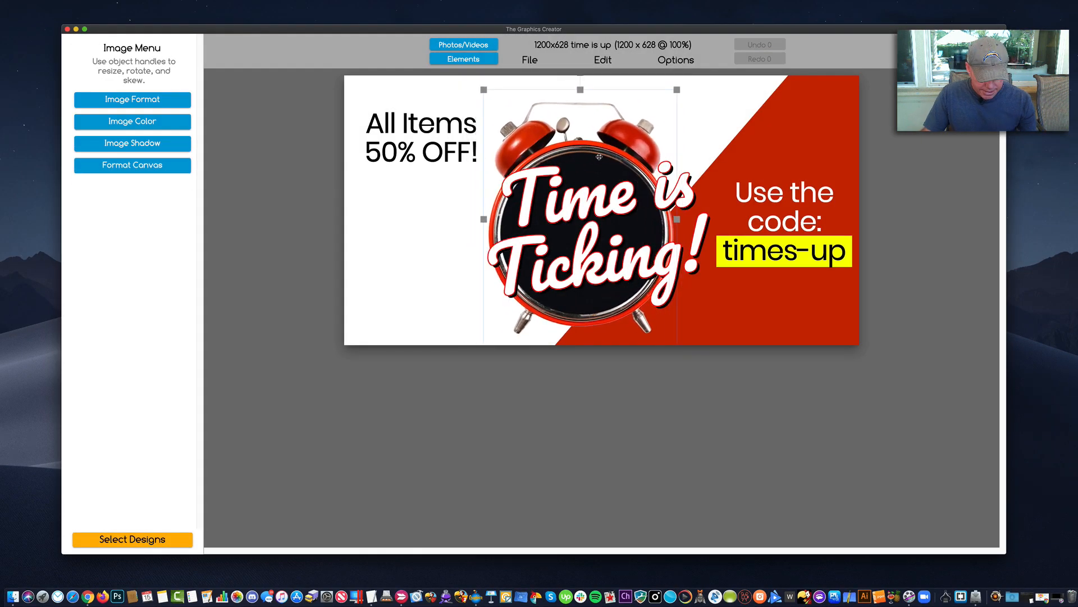
{"action": "key", "text": "Delete"}
{"action": "double_click", "coordinate": [567, 209]}
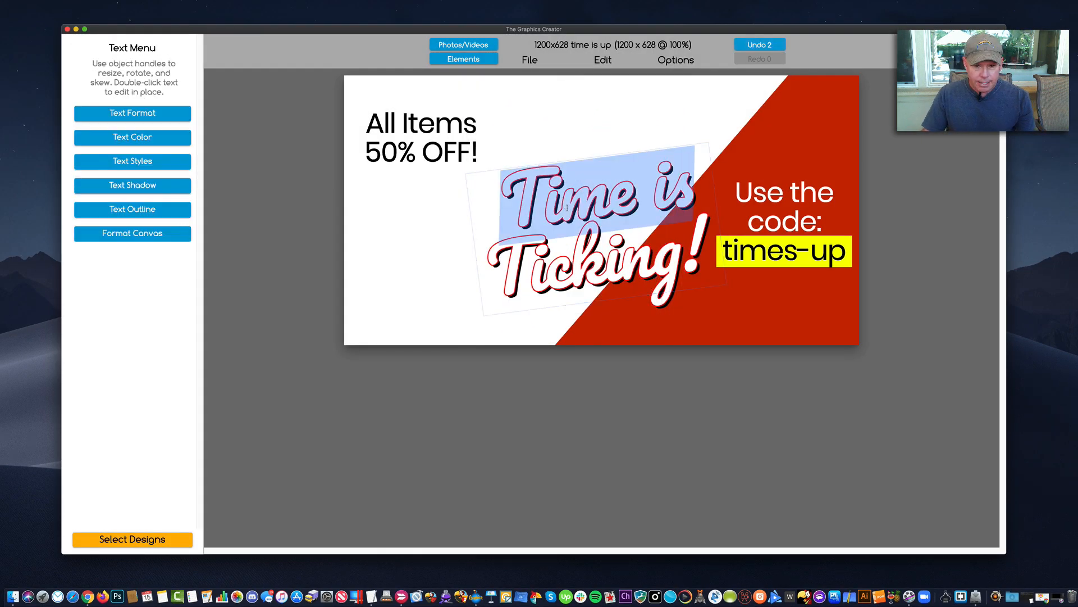
{"action": "key", "text": "super+a"}
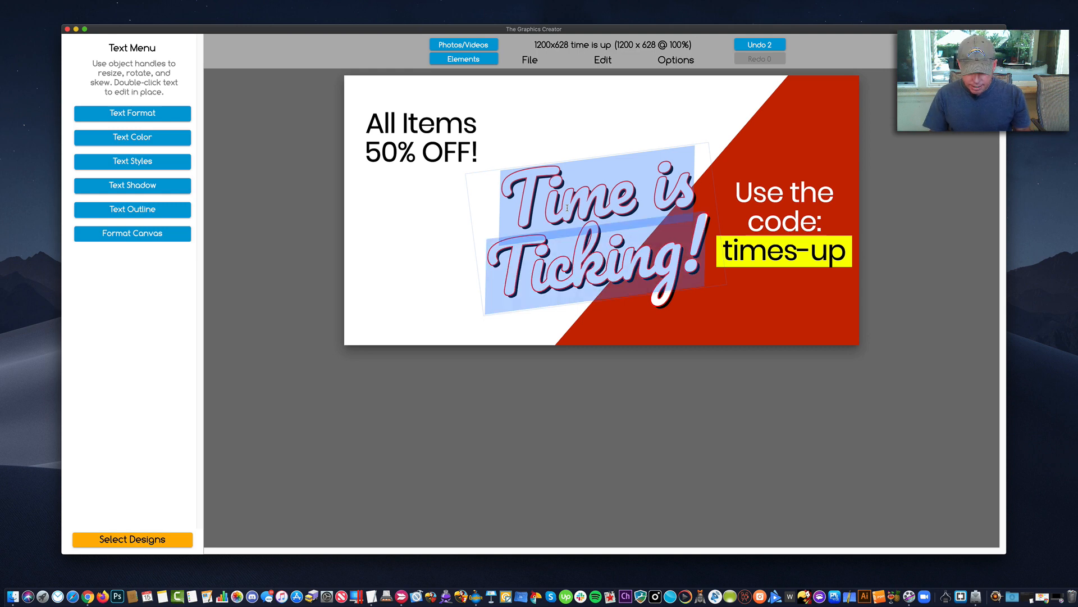
{"action": "type", "text": "Software"}
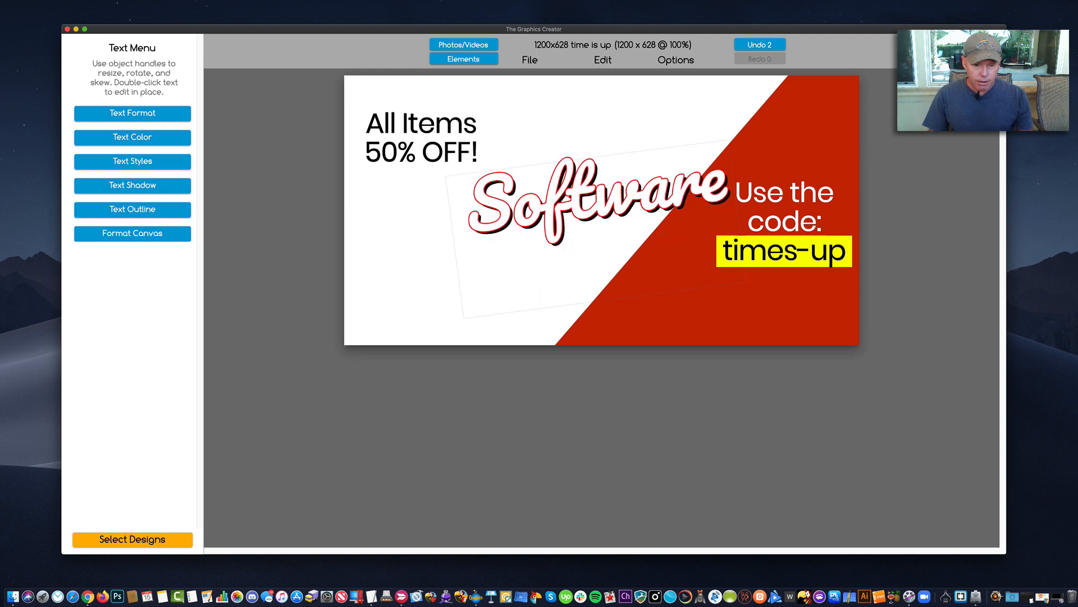
{"action": "type", "text": " for"}
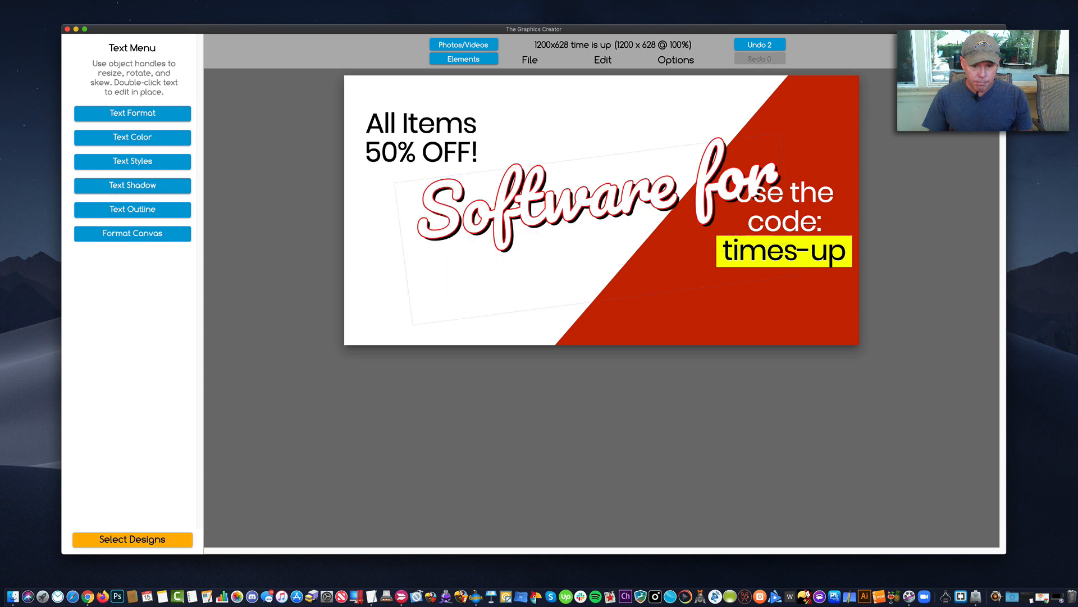
{"action": "type", "text": " Programmers"}
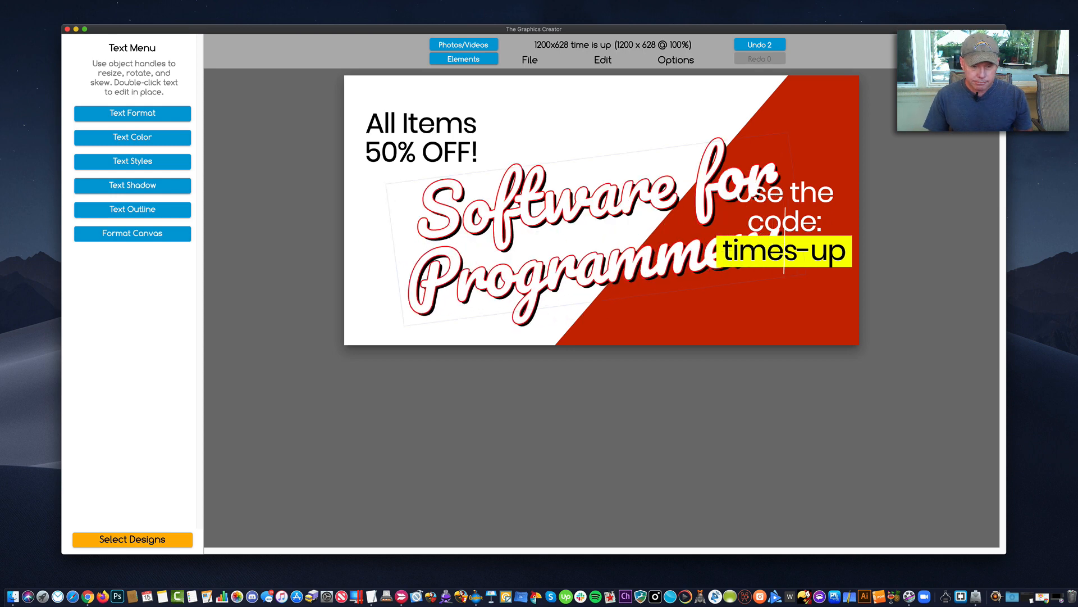
{"action": "left_click", "coordinate": [670, 320]}
Move the headline up to the canvas's upper edge and shrink the "All Items 50% OFF!" text into the upper-left corner
{"action": "left_click_drag", "start_coordinate": [646, 278], "coordinate": [634, 201]}
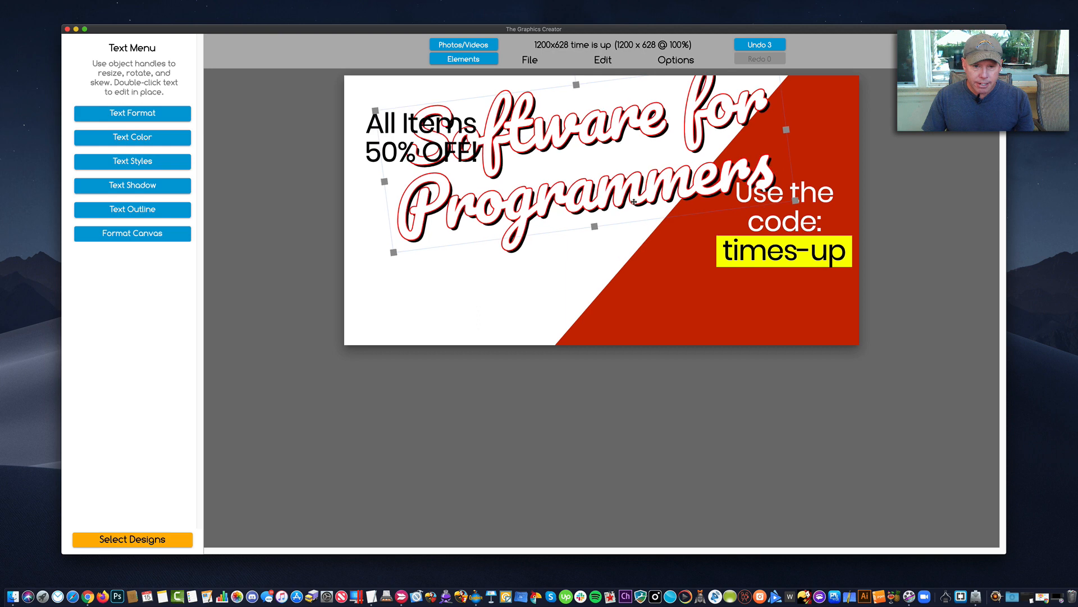
{"action": "left_click", "coordinate": [368, 129]}
{"action": "left_click_drag", "start_coordinate": [478, 161], "coordinate": [465, 145]}
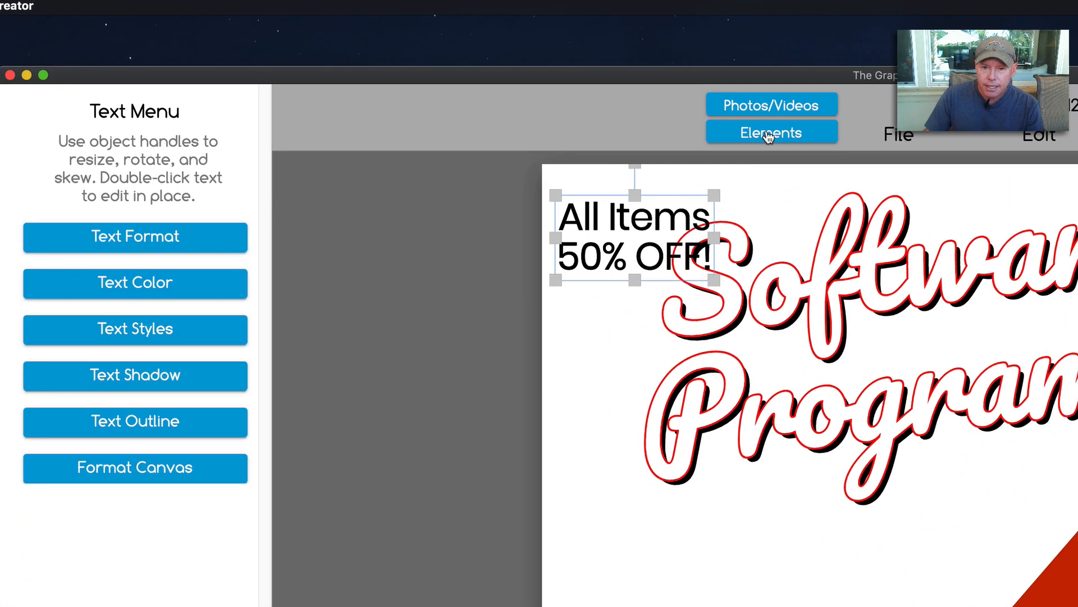
Browse the Ad Creator Elements among the purchased elements and open the Ad People collection
{"action": "left_click", "coordinate": [768, 136]}
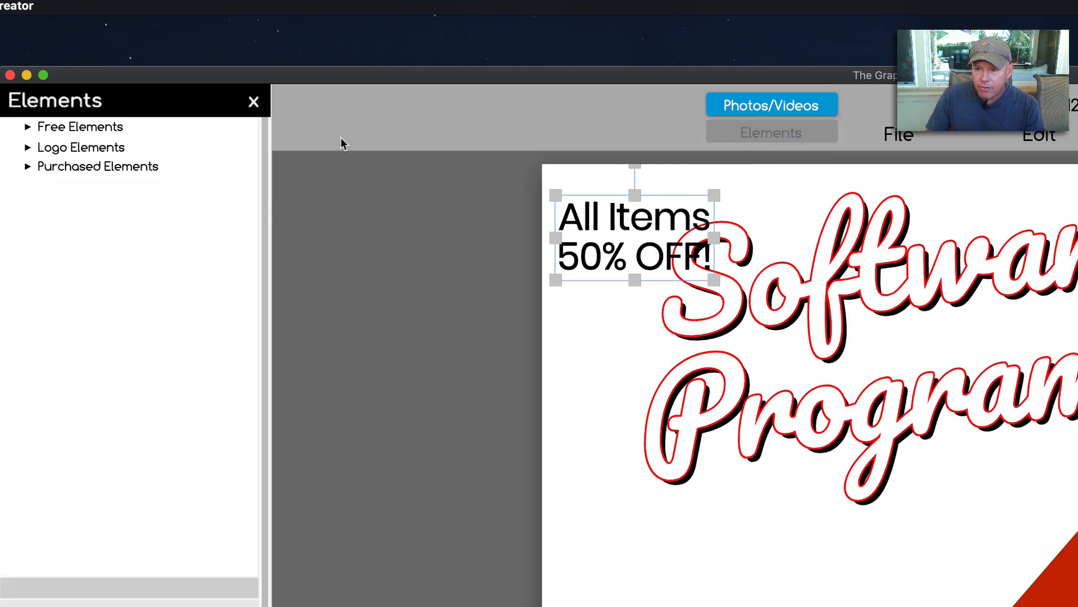
{"action": "left_click", "coordinate": [68, 171]}
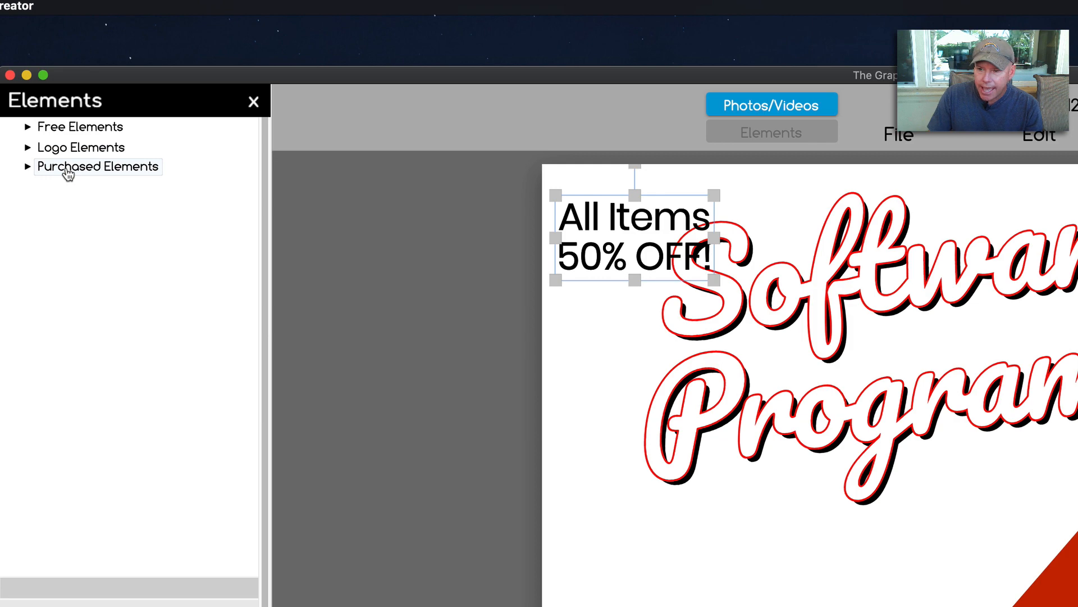
{"action": "double_click", "coordinate": [68, 171]}
{"action": "double_click", "coordinate": [101, 205]}
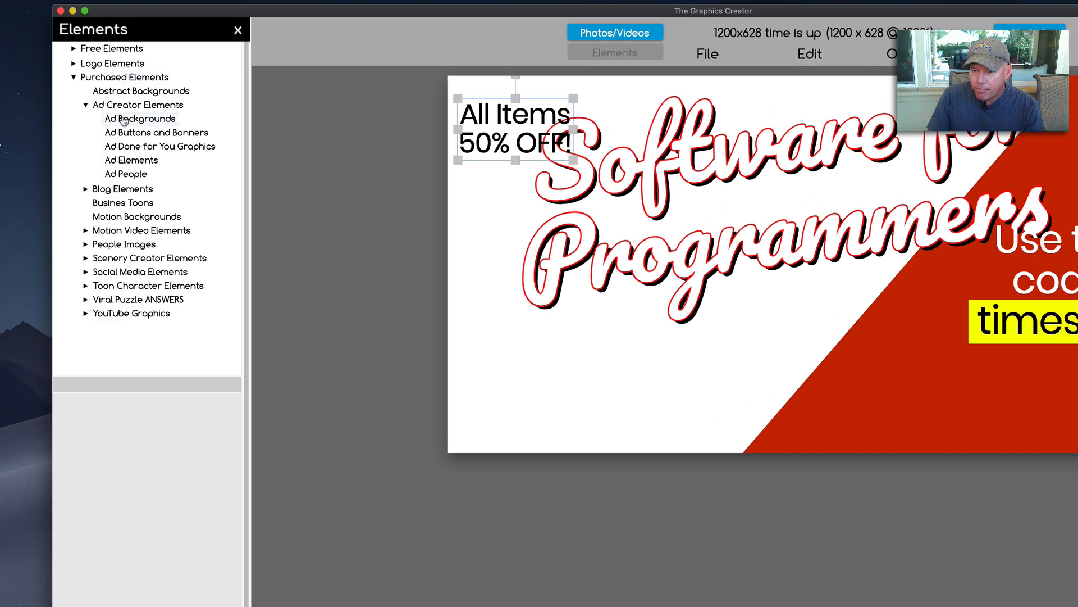
{"action": "double_click", "coordinate": [124, 120]}
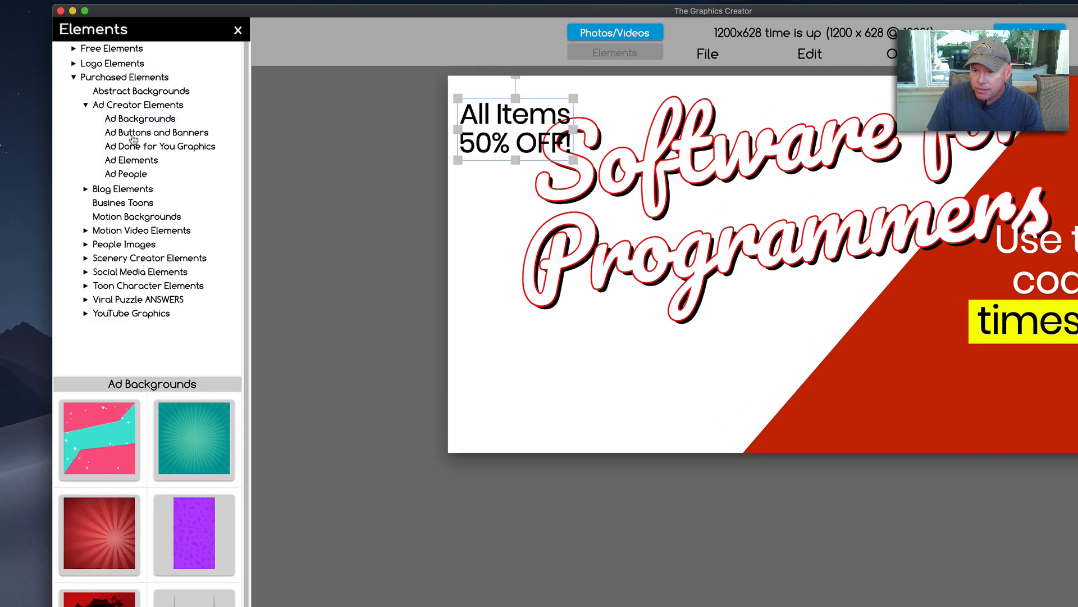
{"action": "double_click", "coordinate": [133, 137]}
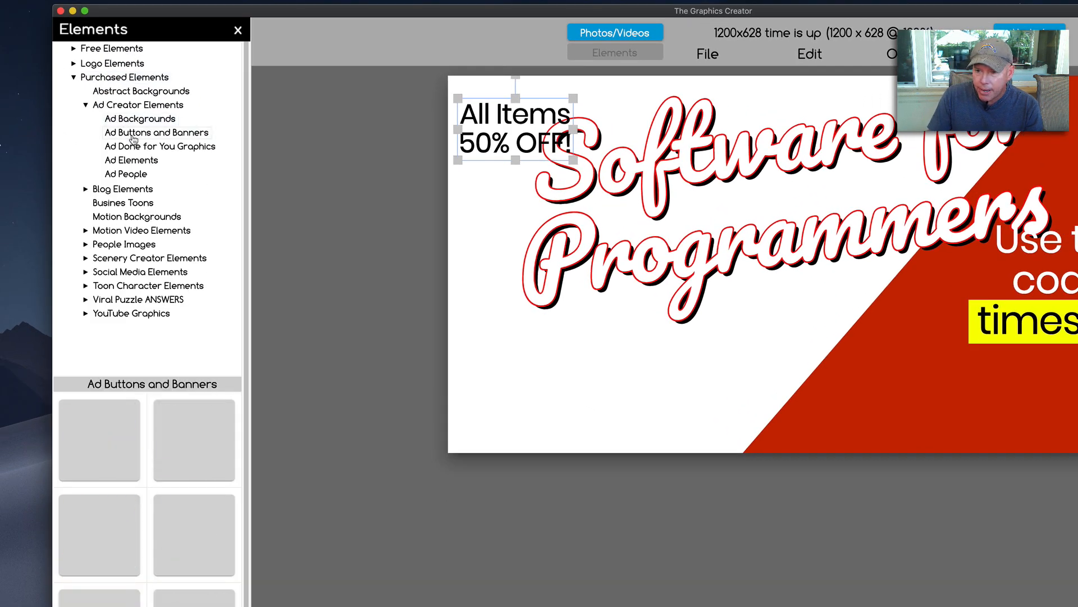
{"action": "left_click", "coordinate": [133, 150]}
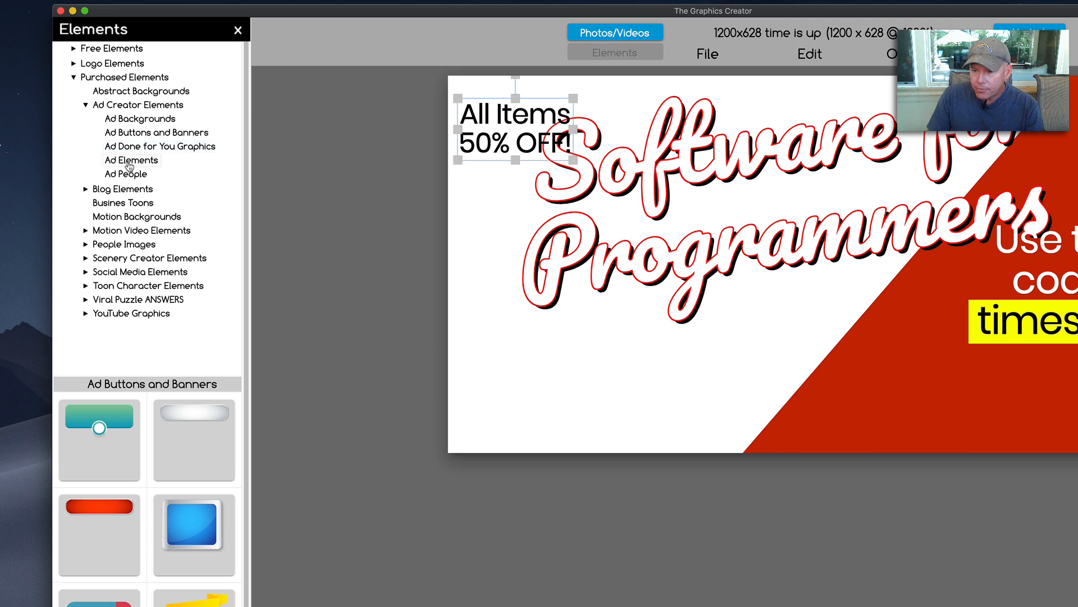
{"action": "double_click", "coordinate": [130, 176]}
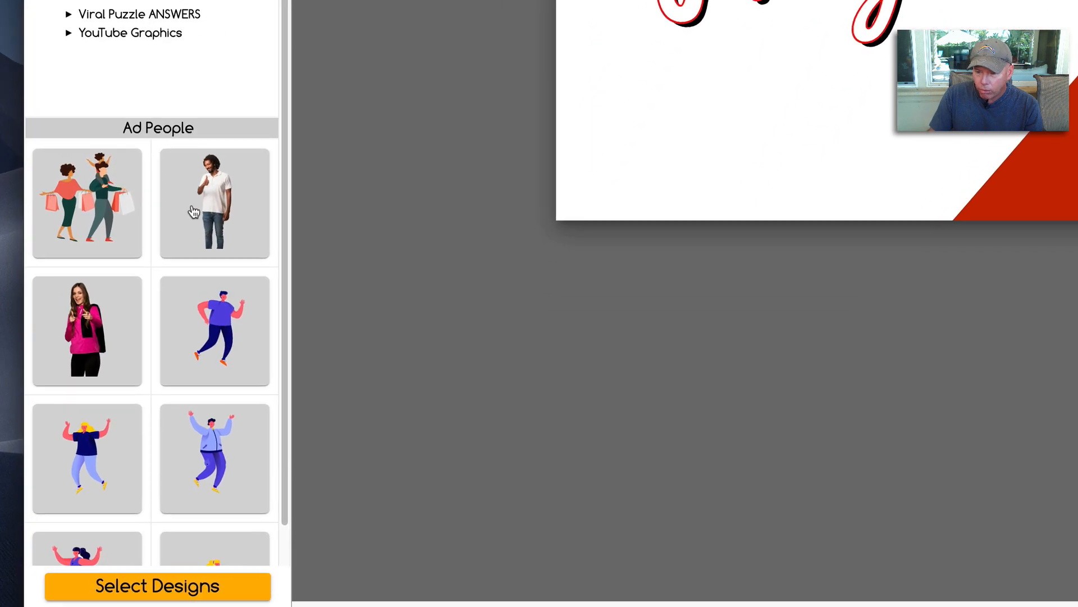
Add the cutout of the man in the purple T-shirt, enlarge it and place it in the canvas's lower-left corner
{"action": "scroll", "coordinate": [183, 359], "scroll_direction": "down", "scroll_amount": 5}
{"action": "scroll", "coordinate": [193, 209], "scroll_direction": "down", "scroll_amount": 5}
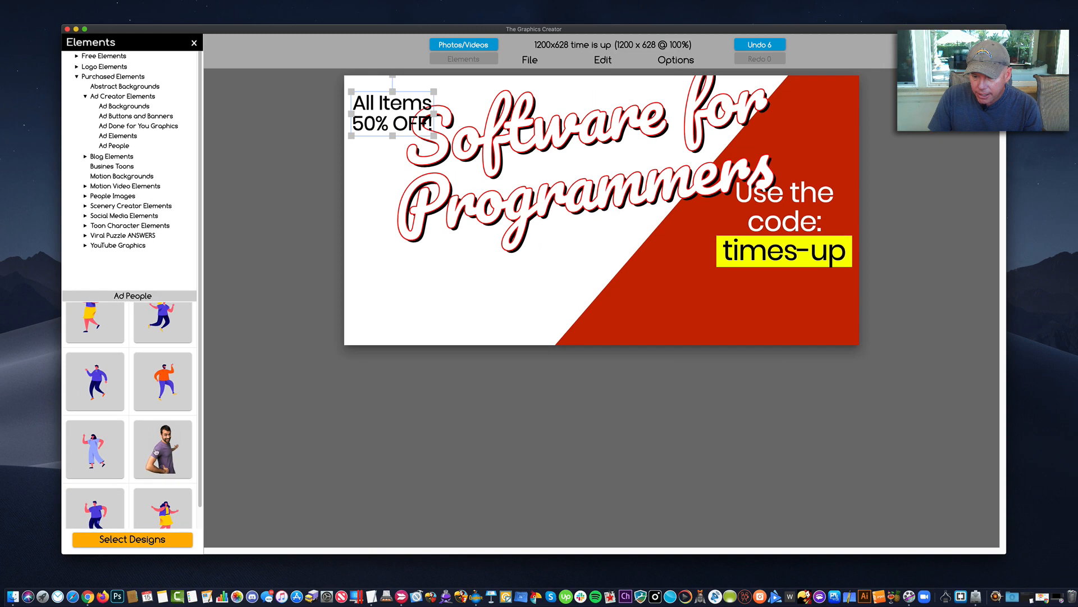
{"action": "left_click_drag", "start_coordinate": [194, 438], "coordinate": [427, 245]}
{"action": "left_click_drag", "start_coordinate": [275, 358], "coordinate": [478, 256]}
{"action": "left_click_drag", "start_coordinate": [517, 207], "coordinate": [405, 237]}
{"action": "left_click_drag", "start_coordinate": [364, 156], "coordinate": [346, 133]}
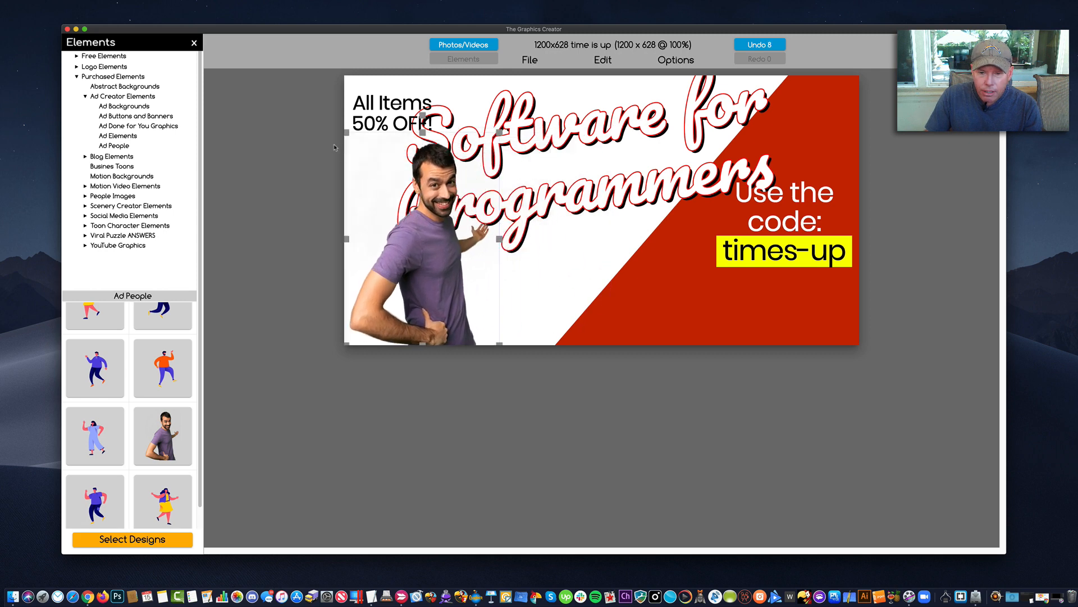
{"action": "left_click_drag", "start_coordinate": [450, 245], "coordinate": [414, 235]}
Shrink the headline slightly, and shift and rotate the red diagonal shape so it fills the area right of the man
{"action": "left_click", "coordinate": [496, 209]}
{"action": "left_click_drag", "start_coordinate": [719, 318], "coordinate": [394, 301]}
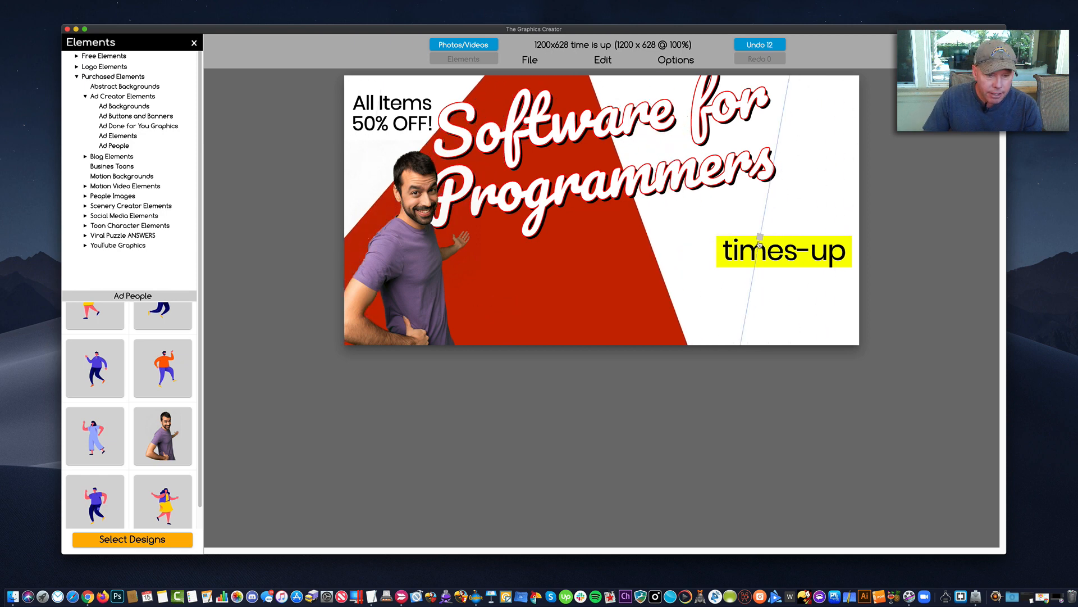
{"action": "left_click_drag", "start_coordinate": [759, 244], "coordinate": [839, 284]}
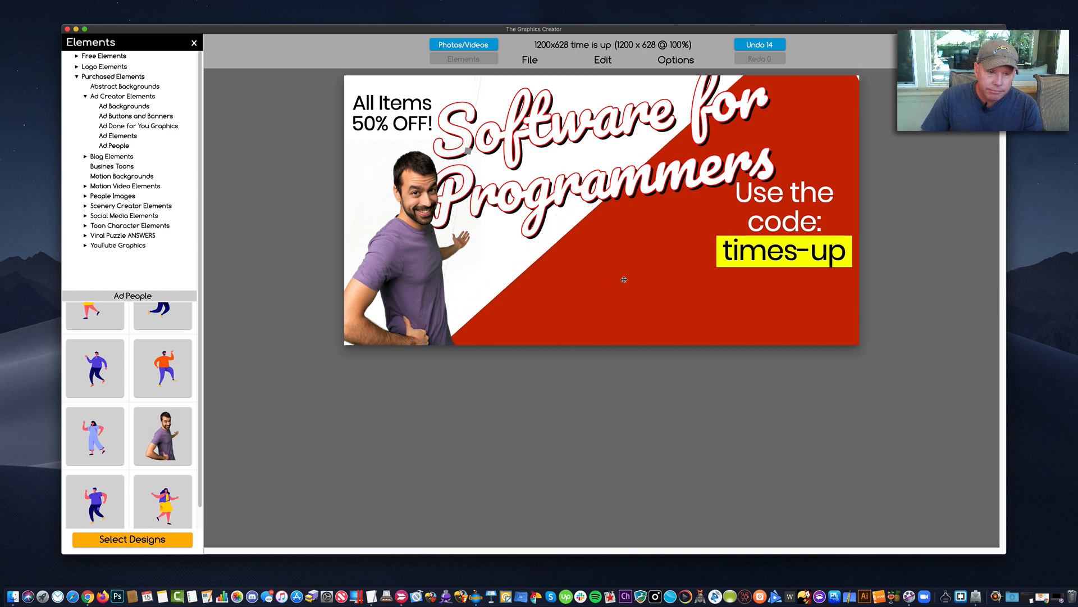
{"action": "left_click", "coordinate": [414, 236]}
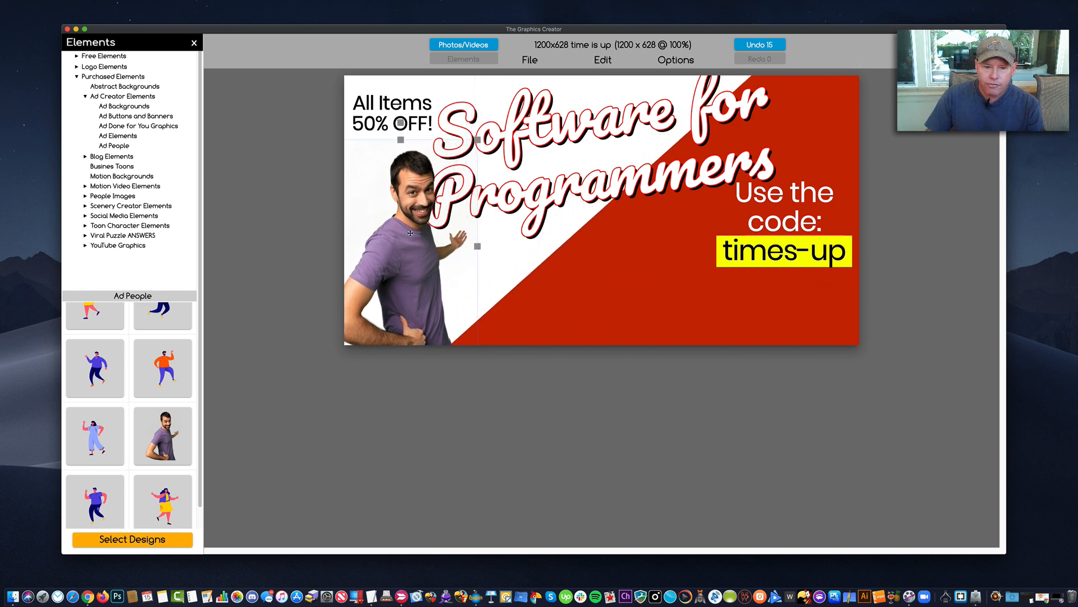
Move the "Use the code" text down and to the left, and change the code to "program-up"
{"action": "left_click_drag", "start_coordinate": [794, 252], "coordinate": [733, 280]}
{"action": "left_click", "coordinate": [724, 288]}
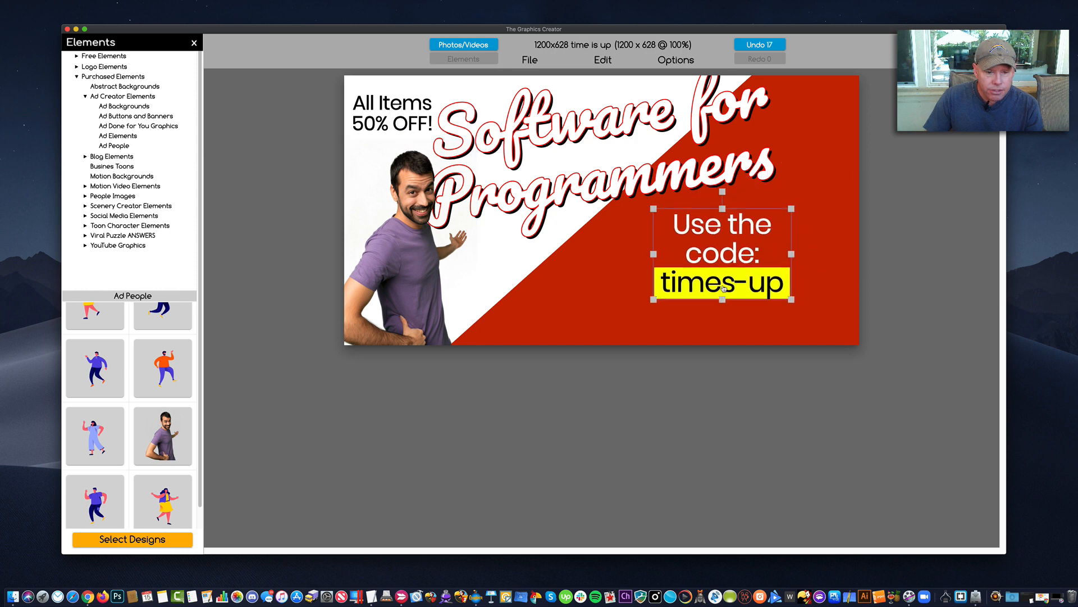
{"action": "double_click", "coordinate": [701, 296]}
{"action": "type", "text": "program"}
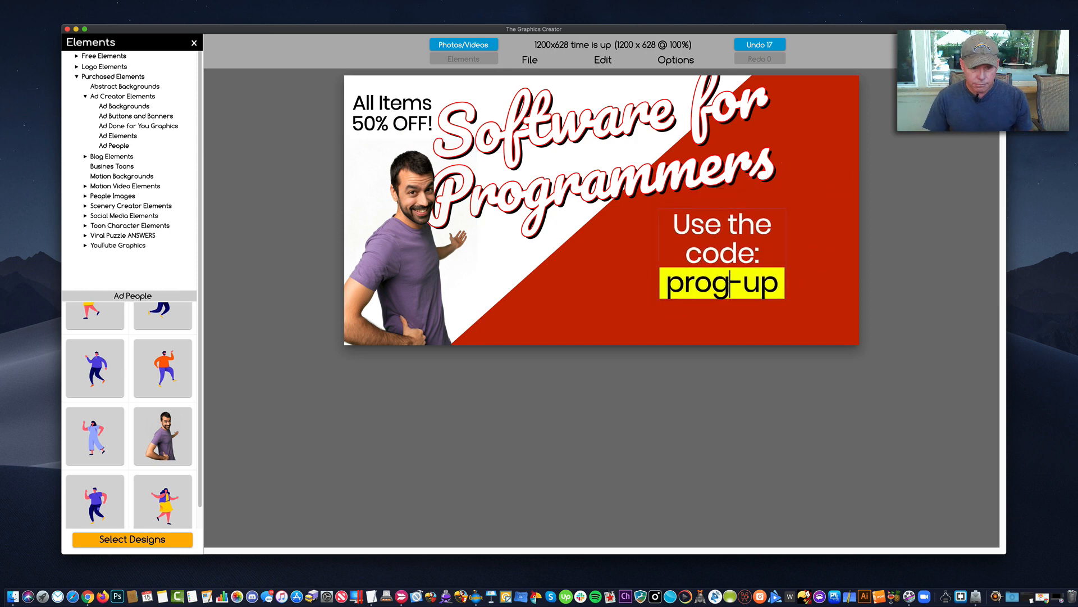
{"action": "left_click", "coordinate": [711, 328]}
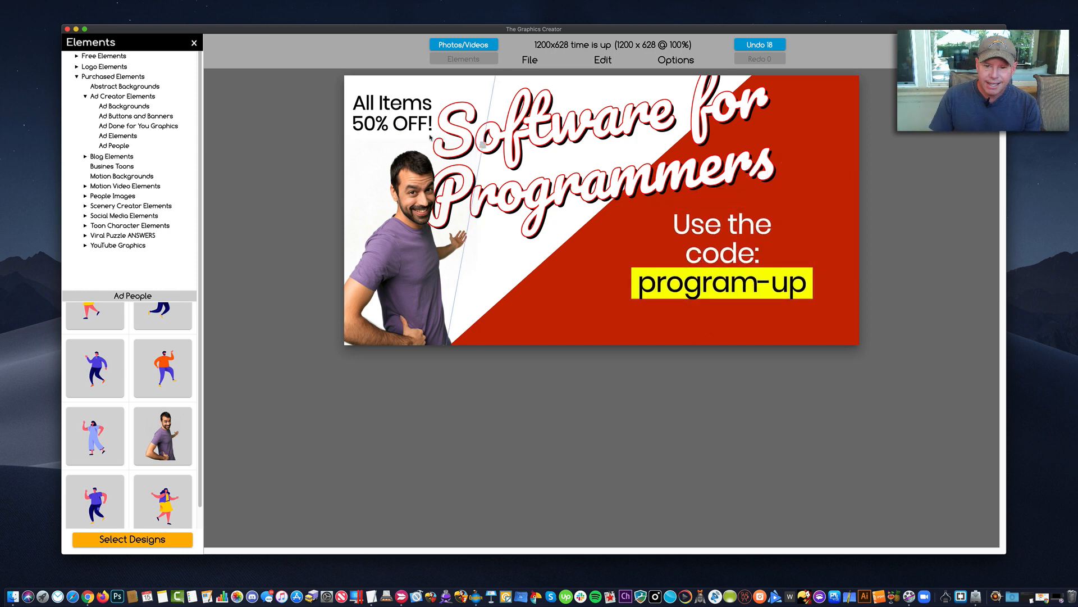
Move the "All Items 50% OFF!" text slightly higher, close to the canvas's upper edge
{"action": "left_click_drag", "start_coordinate": [404, 121], "coordinate": [402, 109]}
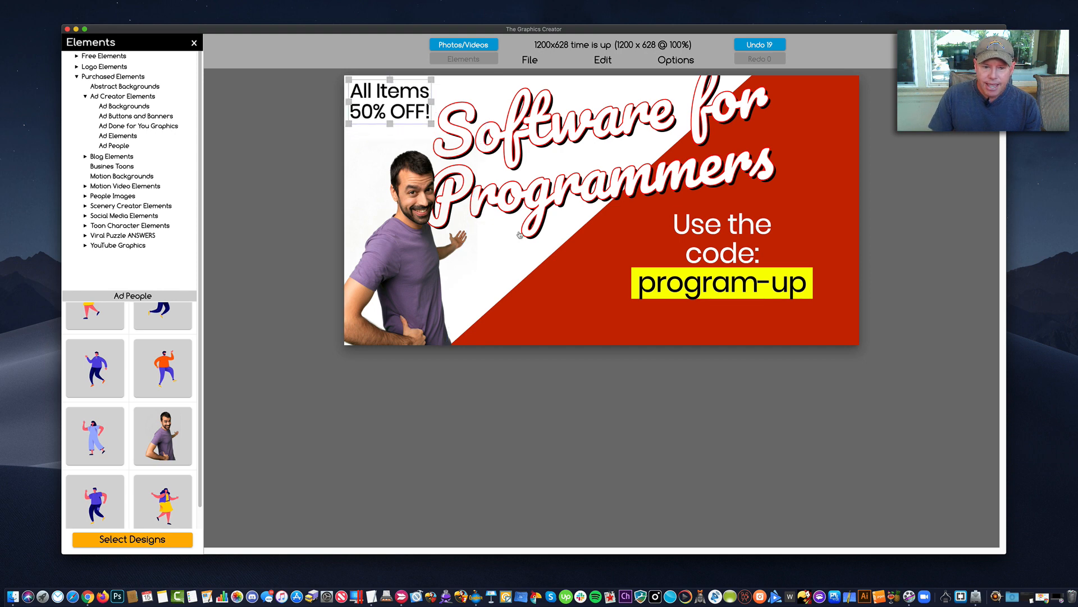
{"action": "left_click", "coordinate": [511, 274]}
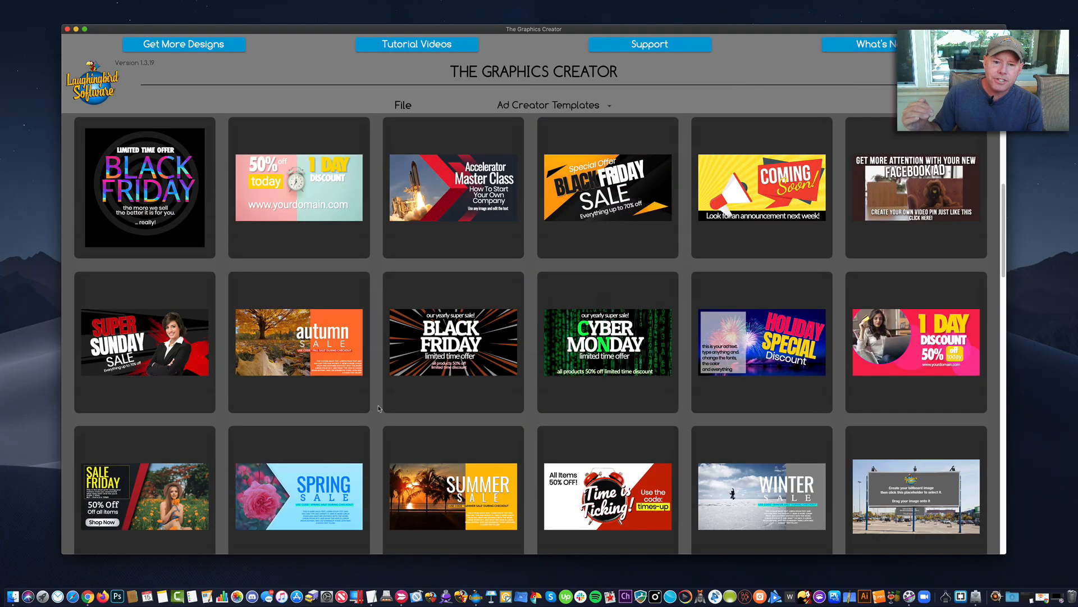
Turn the "our yearly super sale! BLACK FRIDAY" template into a "SEE YOU NEXT TUESDAY" graphic on a 1978 x 1050 canvas
{"action": "left_click", "coordinate": [433, 362]}
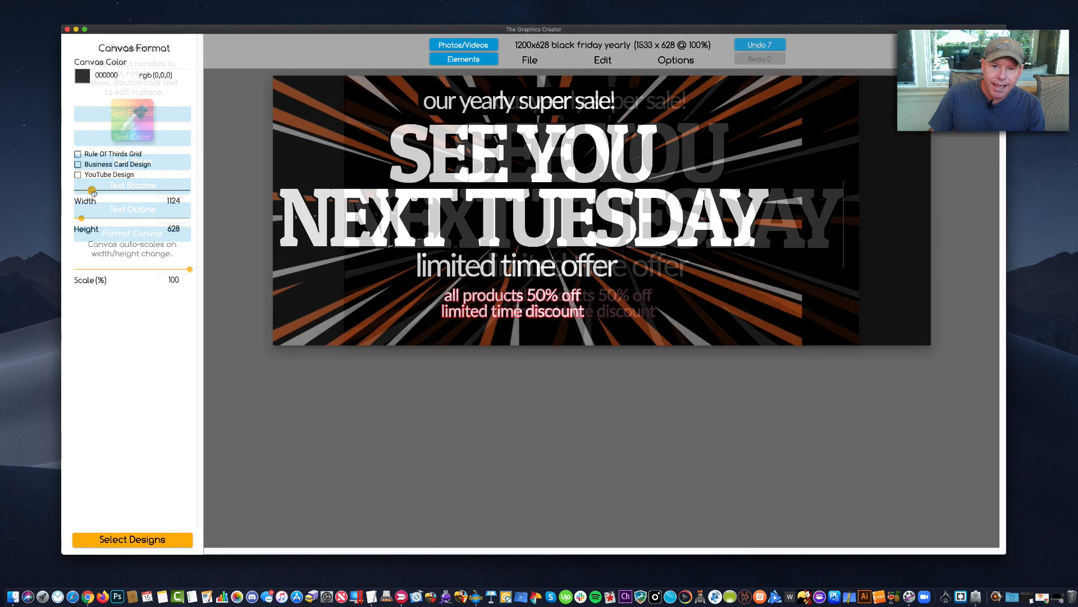
{"action": "left_click_drag", "start_coordinate": [90, 218], "coordinate": [83, 219]}
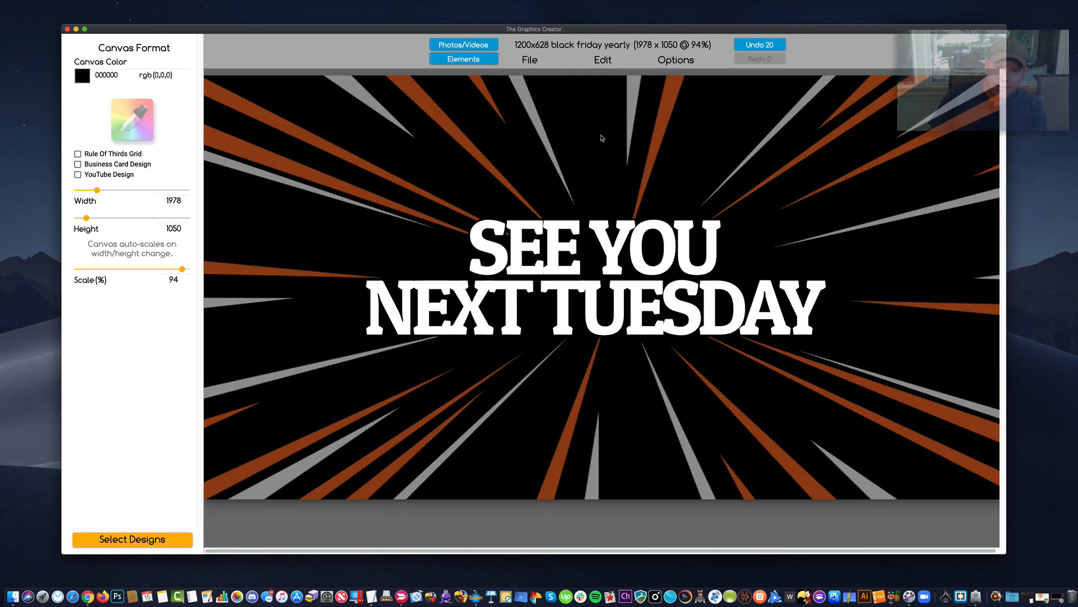